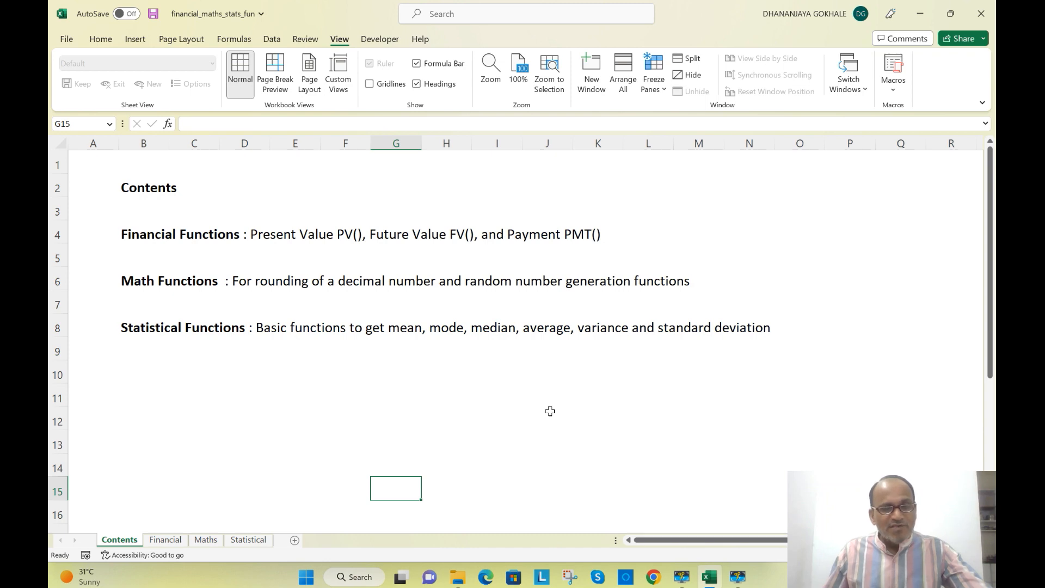
Open the Financial sheet and review the function table along with the PV, FV and PMT data sets.
click(166, 541)
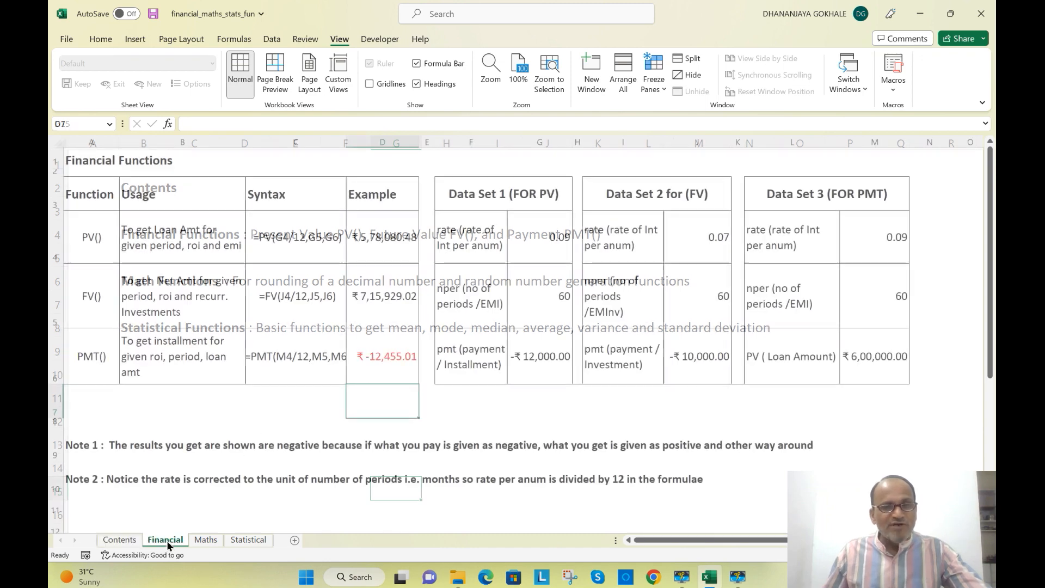
click(753, 155)
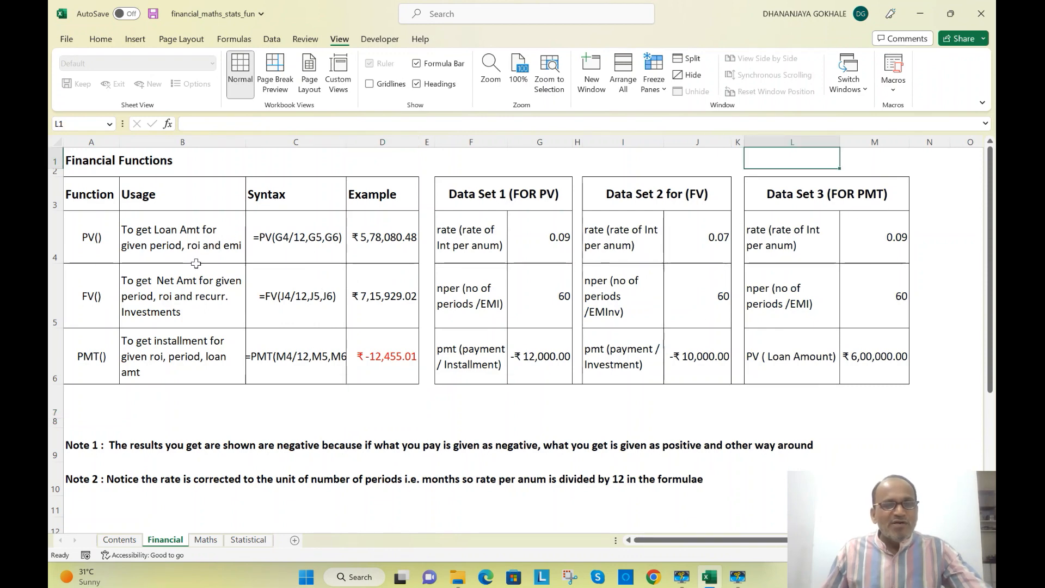
click(95, 189)
drag(95, 189, 349, 358)
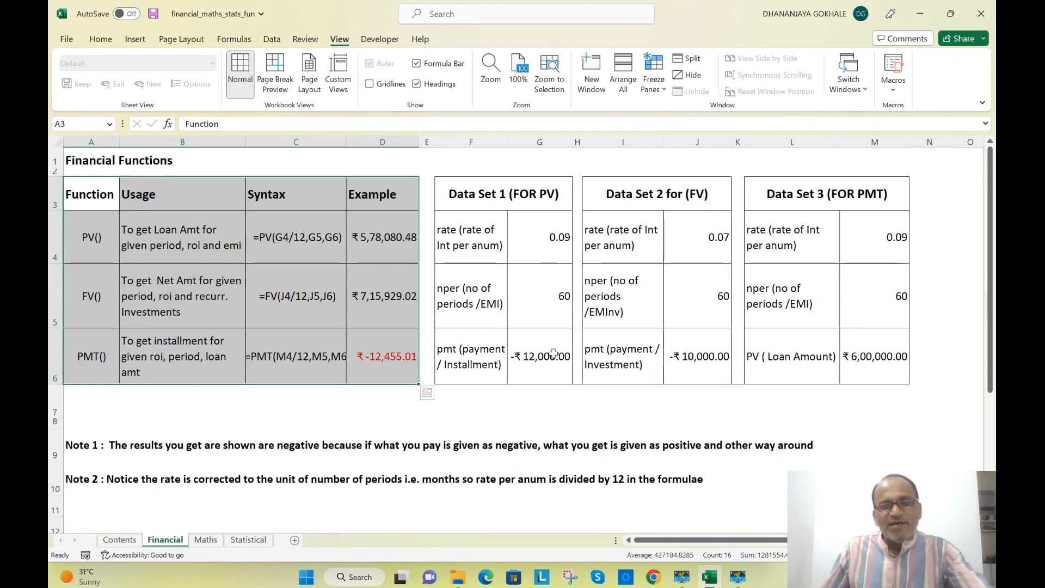
drag(536, 197, 539, 332)
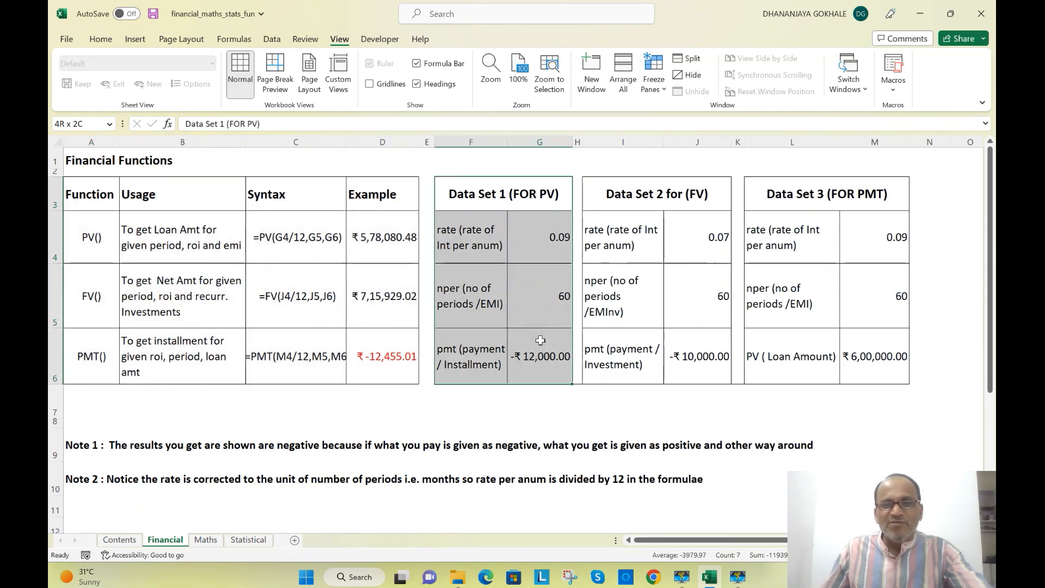
click(605, 194)
drag(698, 194, 703, 342)
click(786, 197)
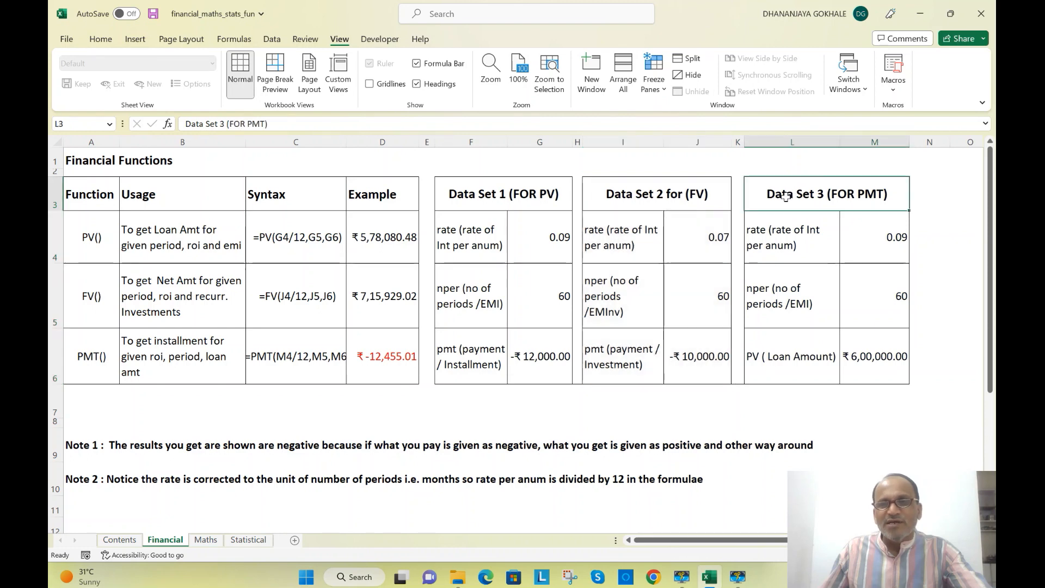
mouse_move(847, 200)
mouse_down()
mouse_move(881, 305)
mouse_move(885, 365)
mouse_up()
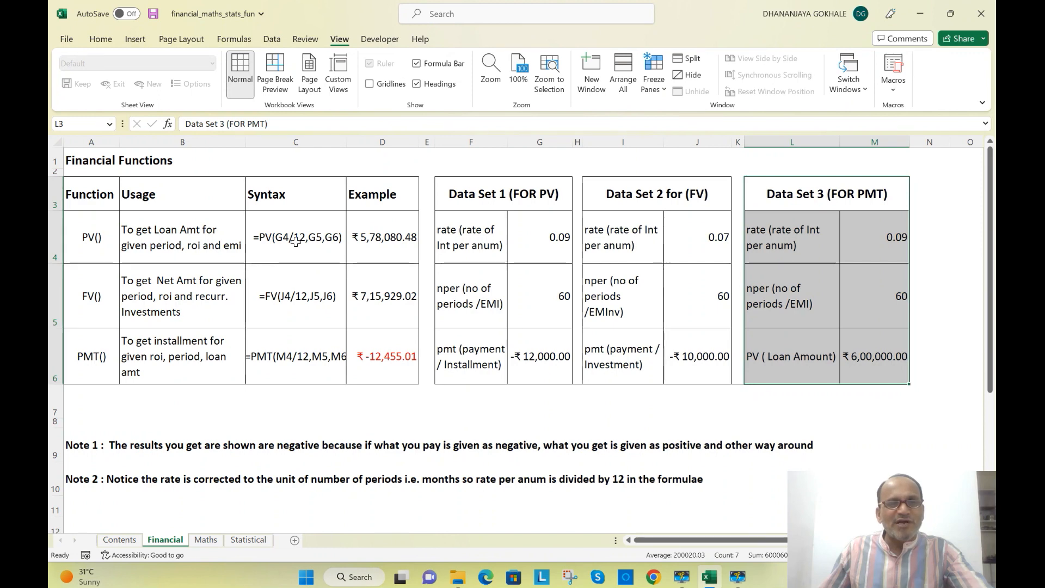
Examine the PV formula in D4, tracing its rate, nper and pmt arguments to Data Set 1.
click(396, 254)
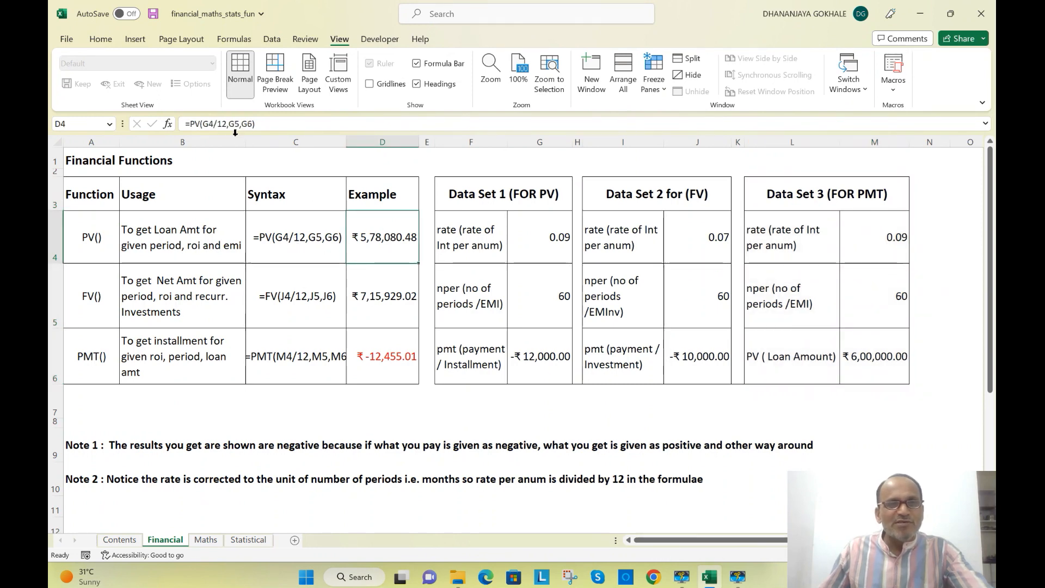
click(219, 124)
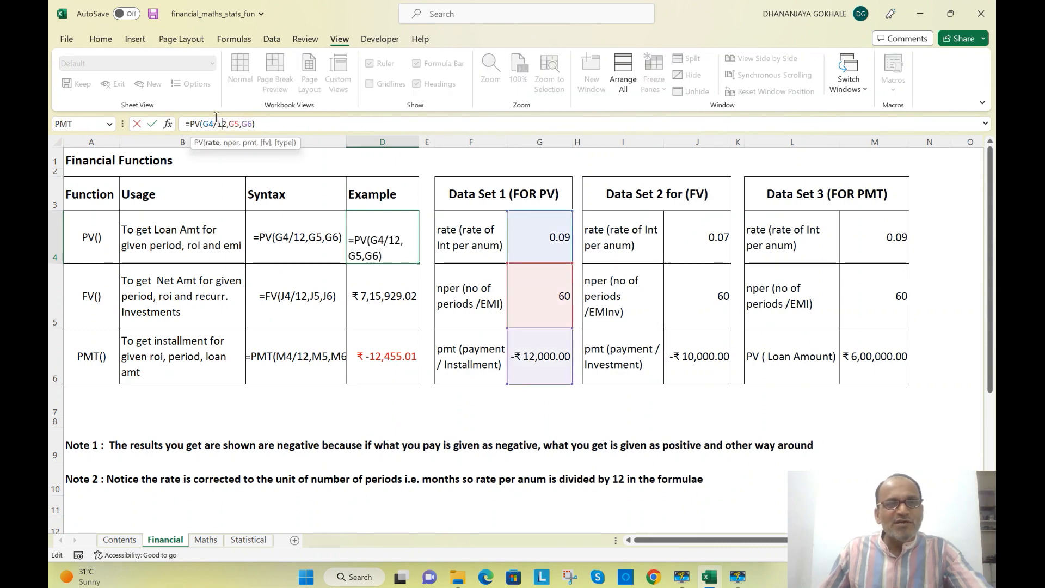
drag(204, 124, 229, 124)
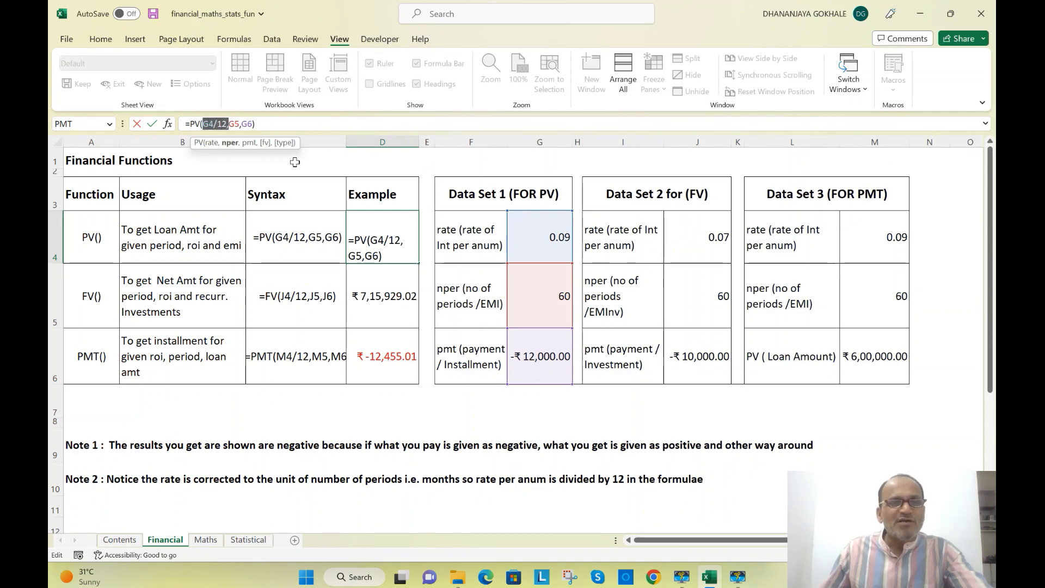
click(212, 142)
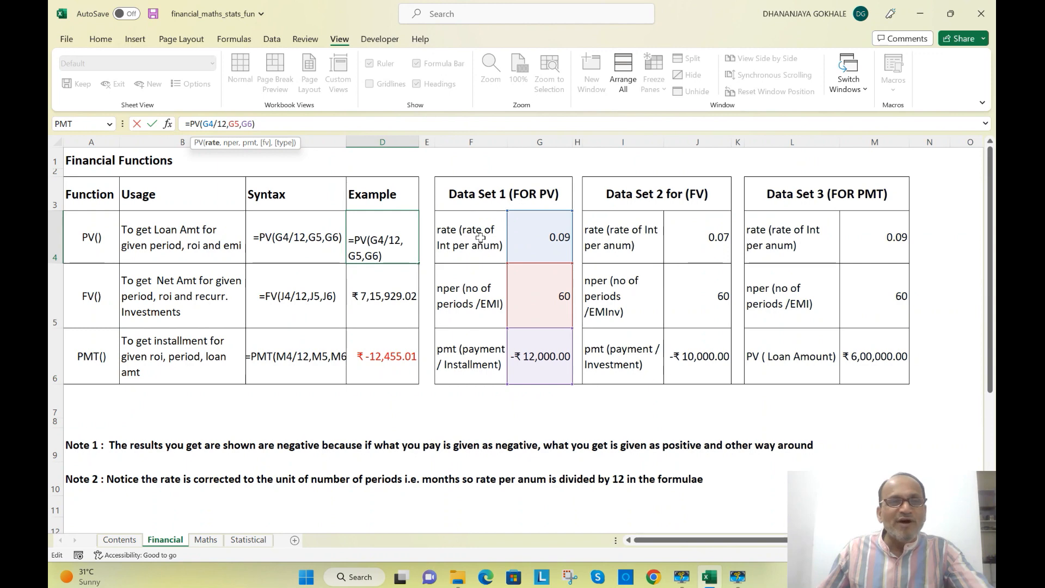
click(233, 124)
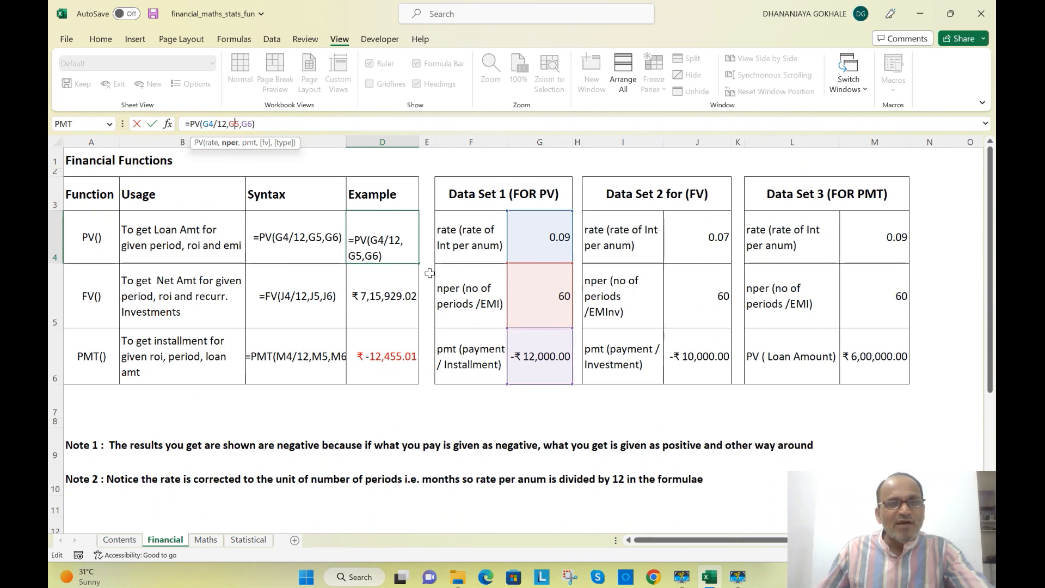
click(249, 124)
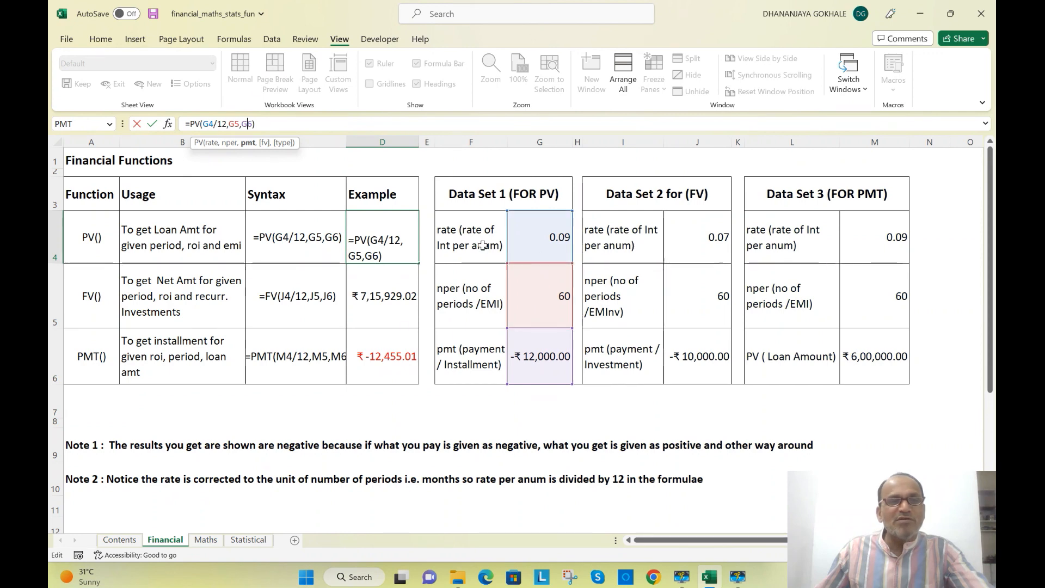
click(260, 122)
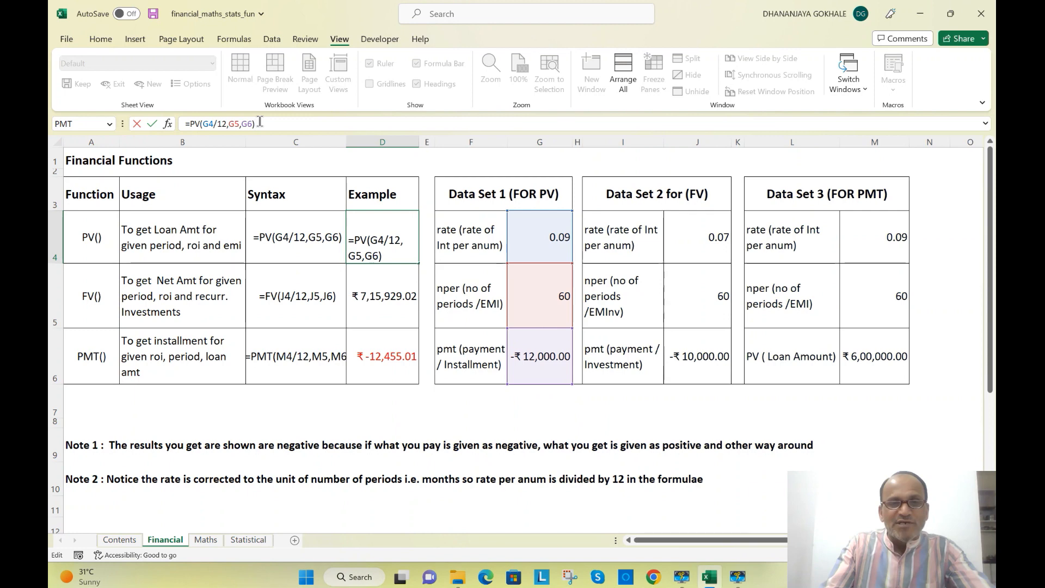
key(Return)
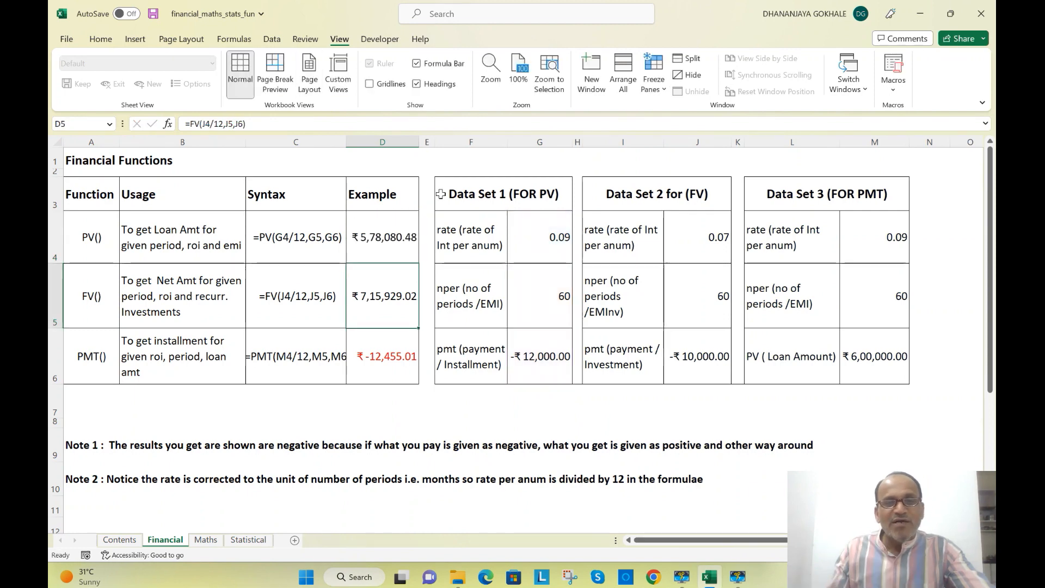
click(385, 237)
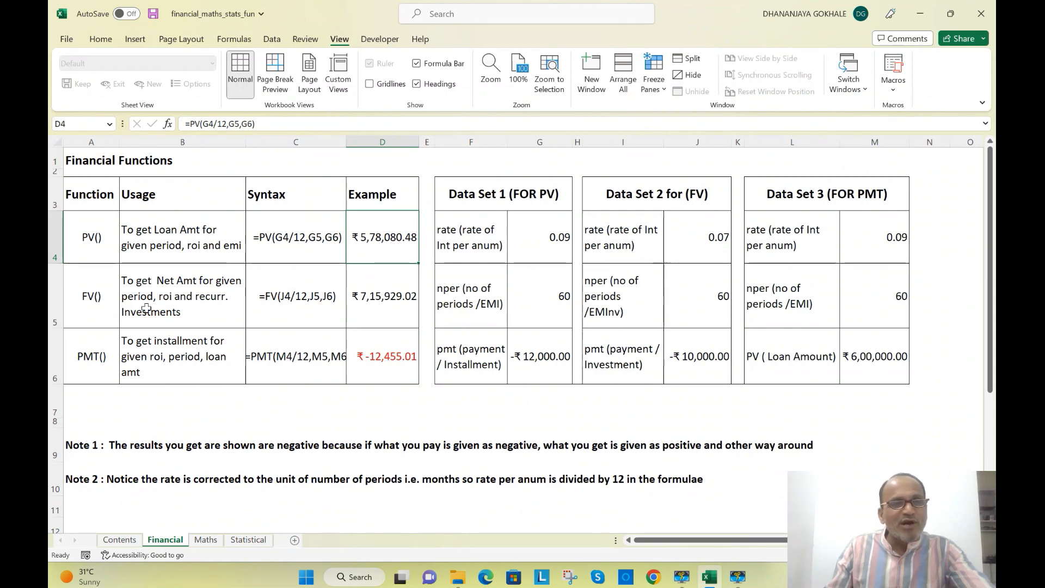
Examine the FV formula in D5, tracing its rate, nper and pmt arguments to Data Set 2.
click(385, 297)
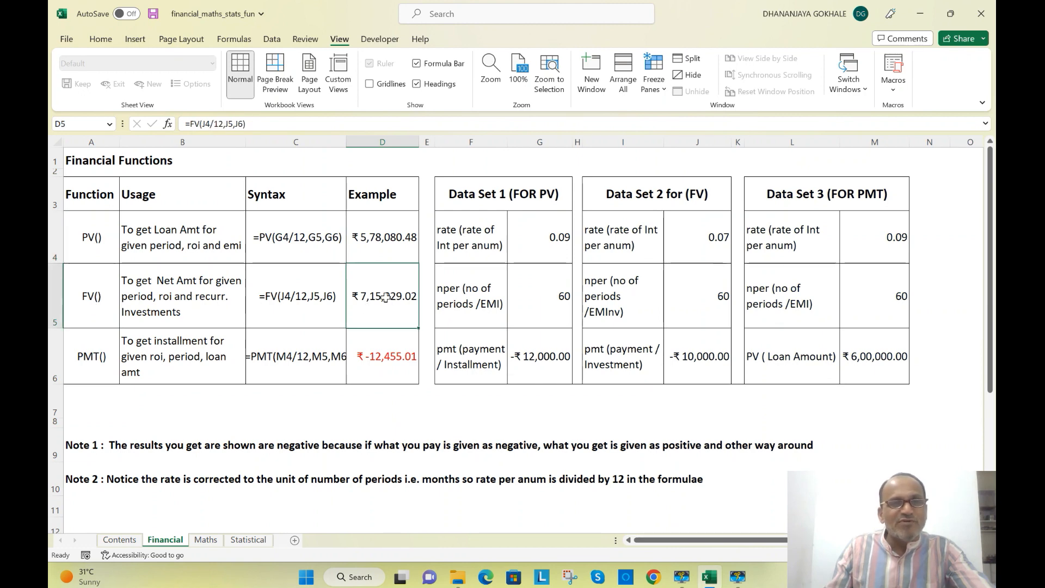
click(211, 122)
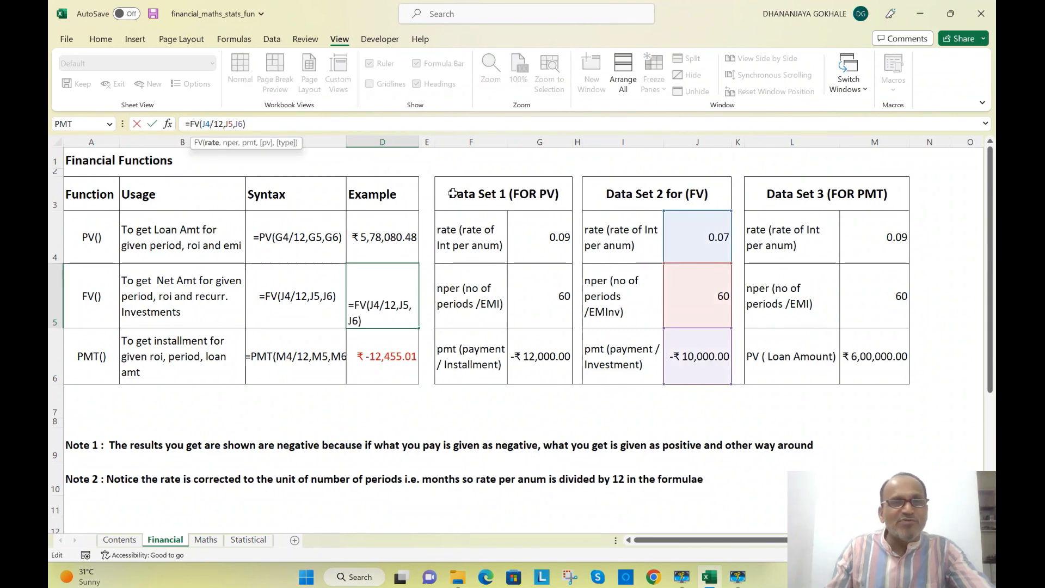
click(229, 123)
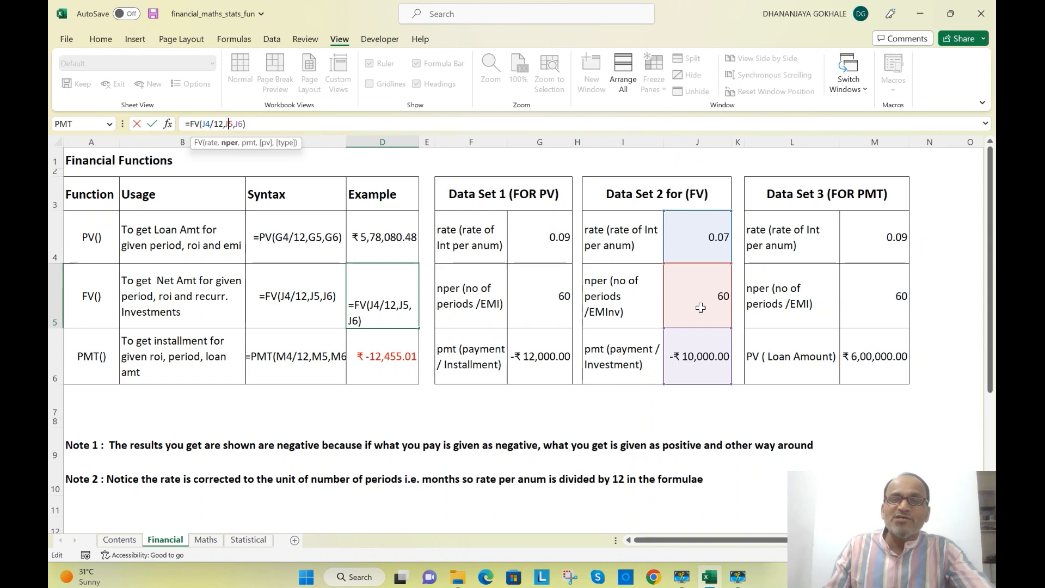
click(241, 124)
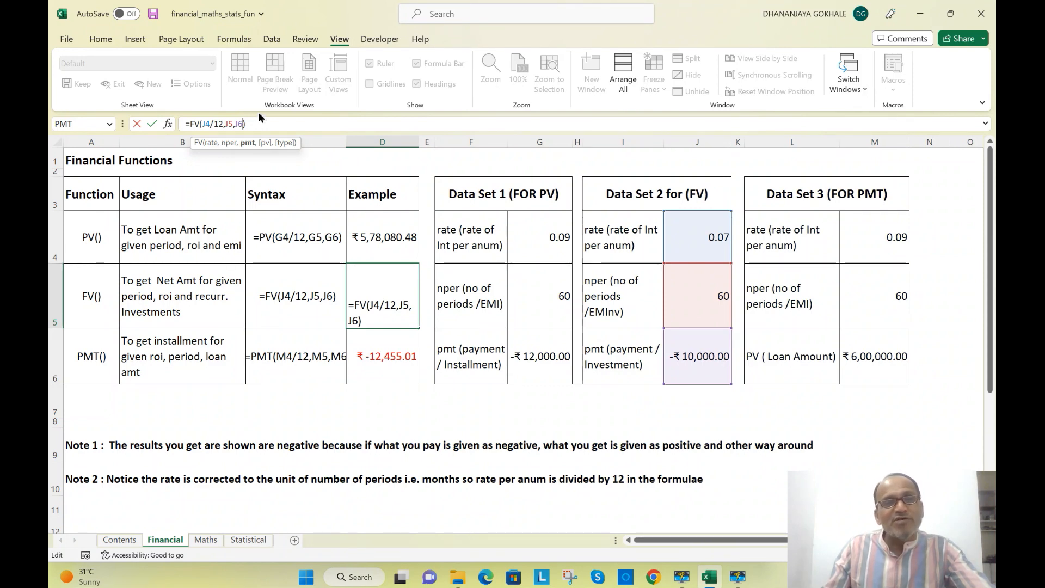
click(294, 127)
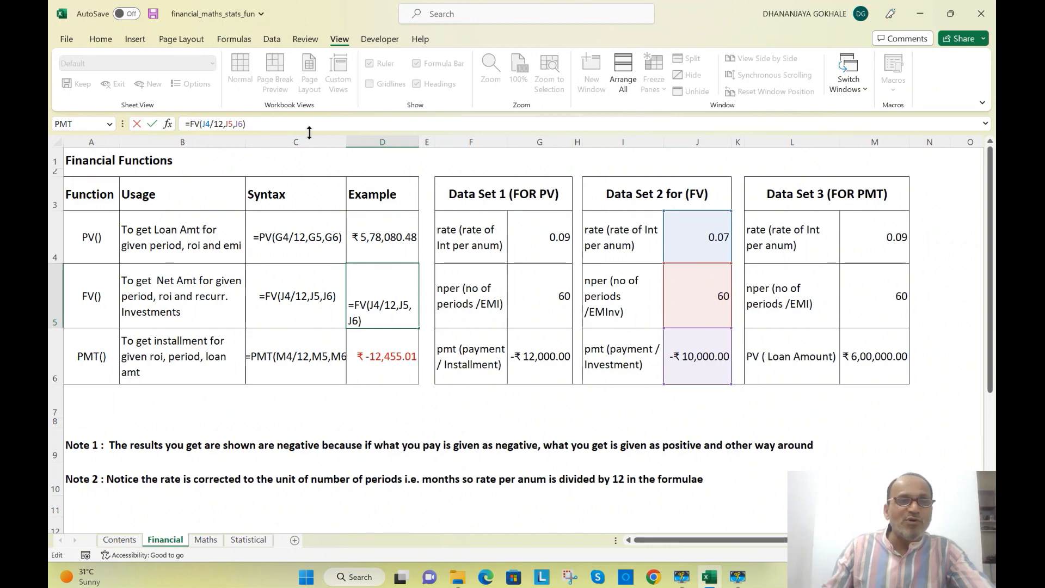
key(Return)
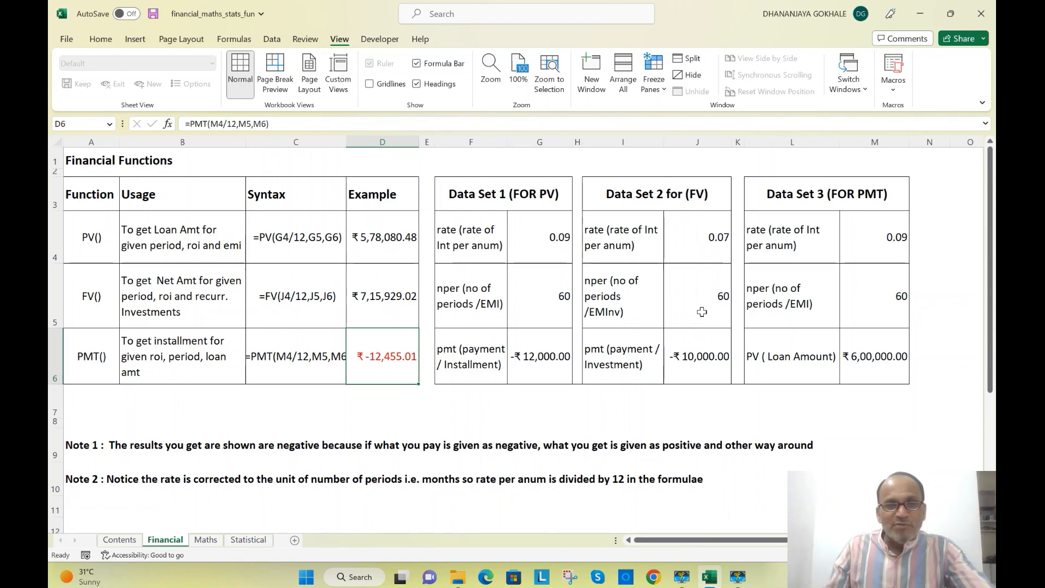
click(383, 312)
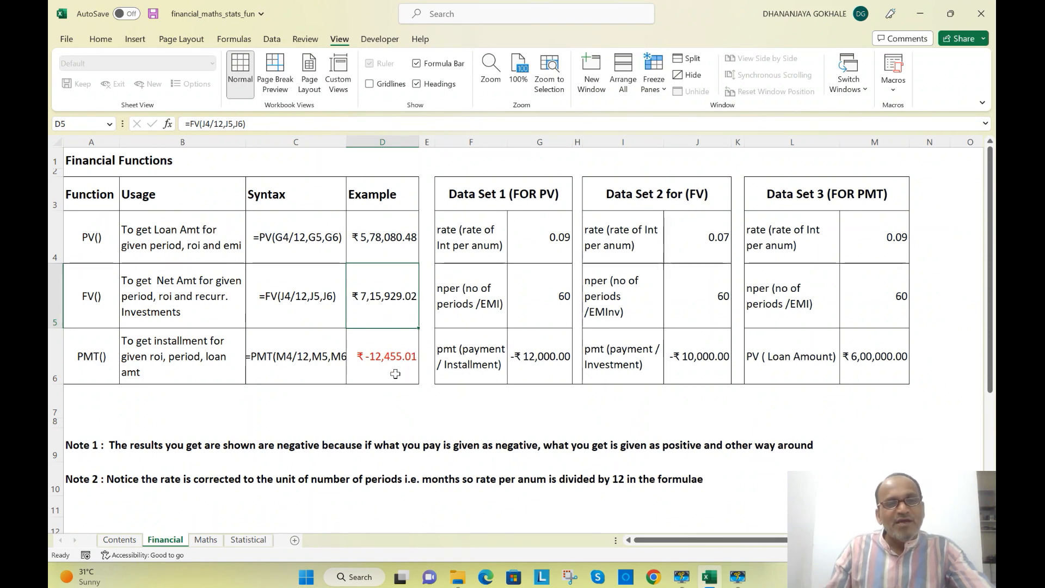
Examine the PMT formula in D6, tracing its rate, nper and pv arguments to Data Set 3.
click(386, 362)
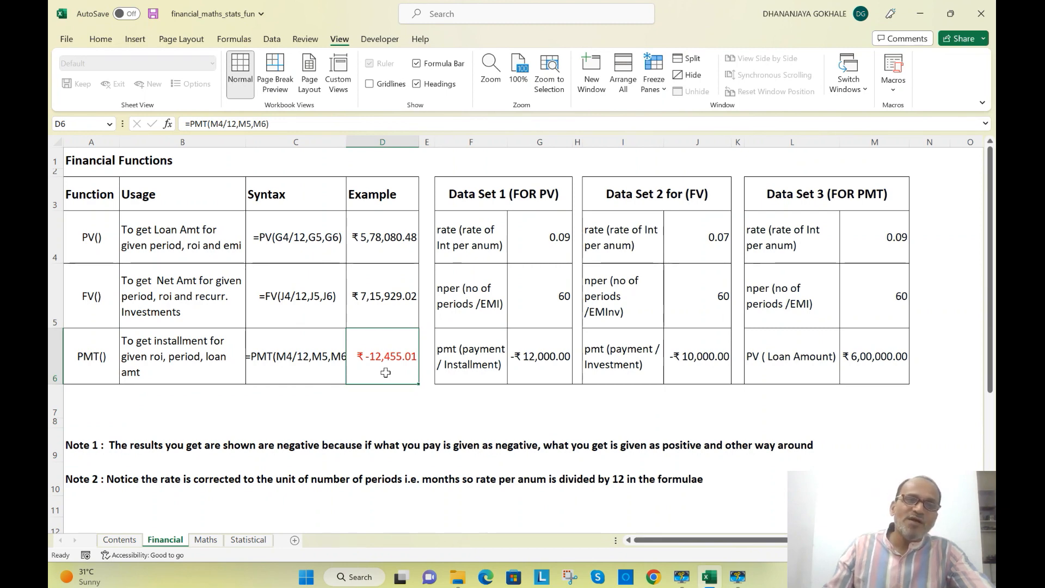
click(225, 124)
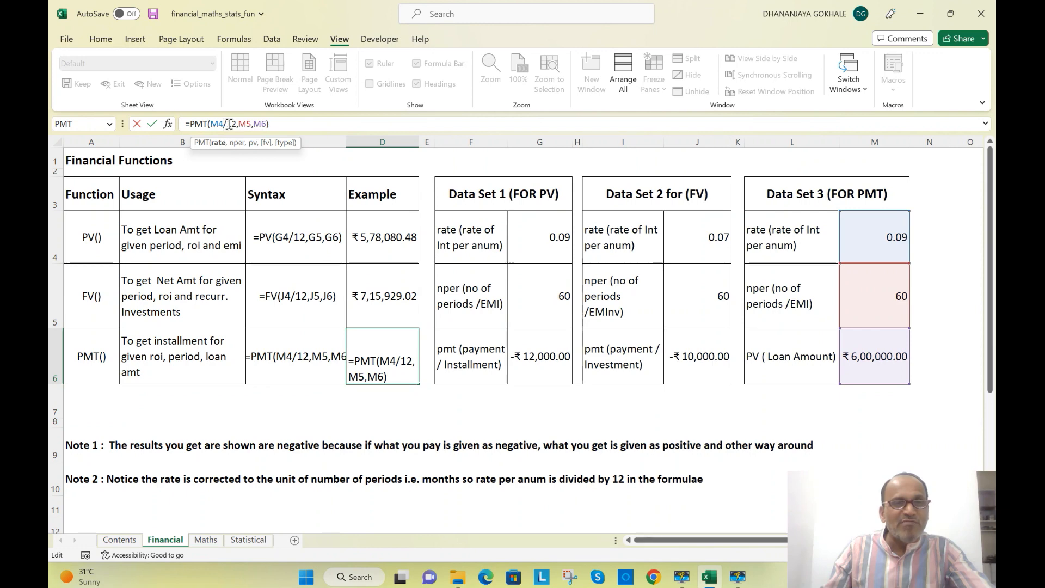
click(247, 123)
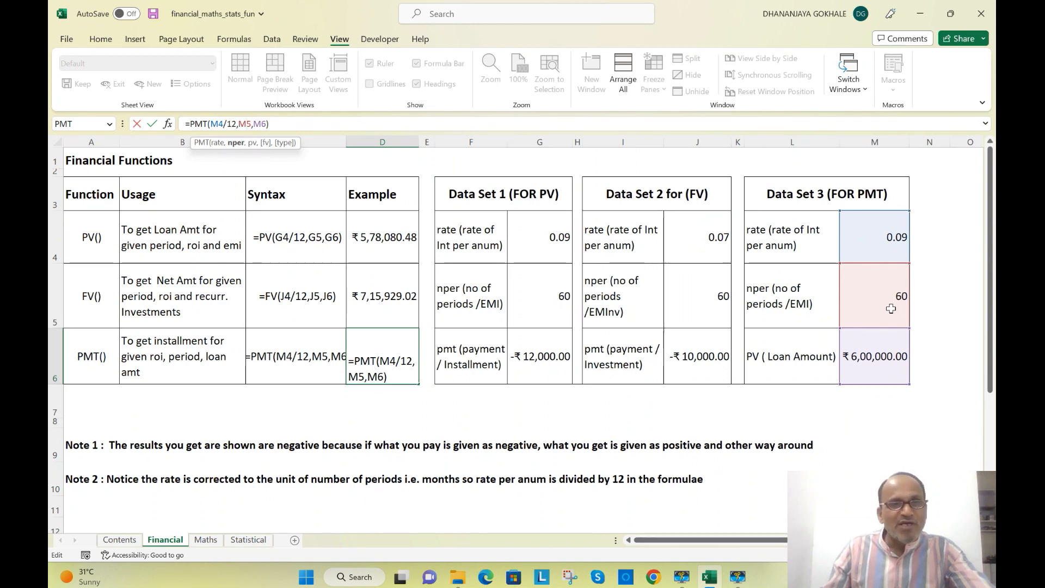
click(261, 124)
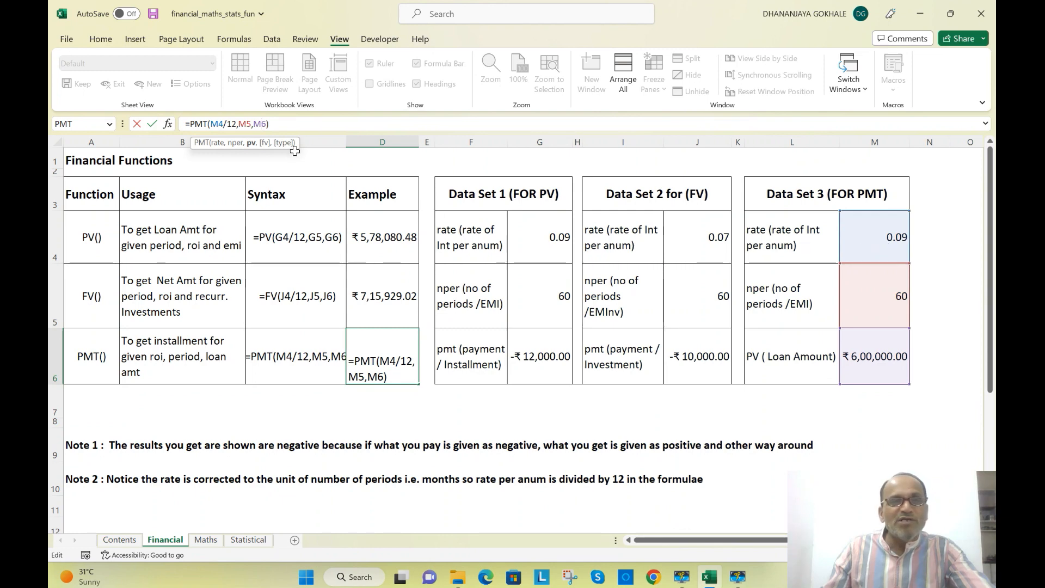
click(279, 124)
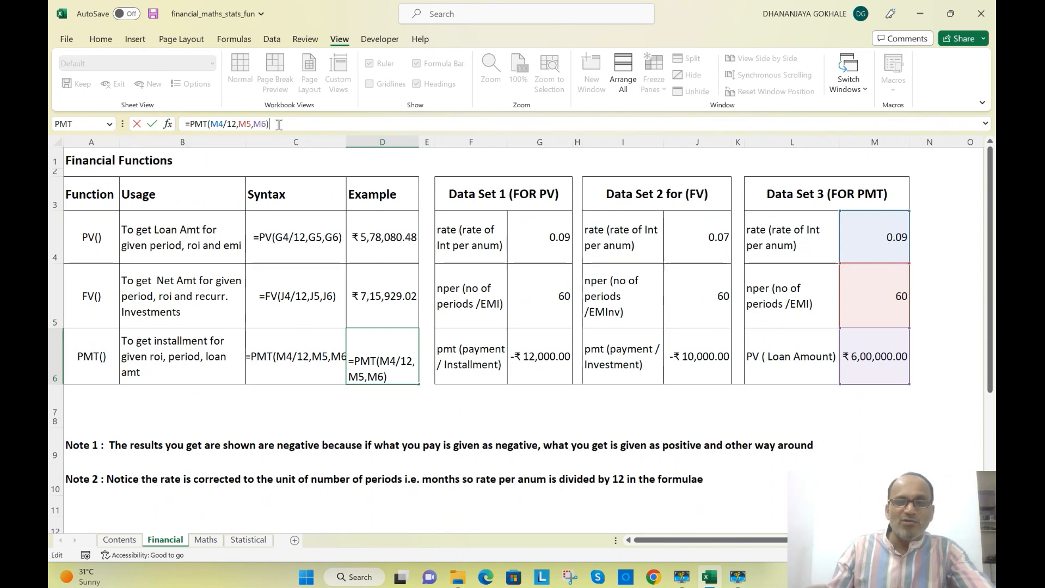
key(Return)
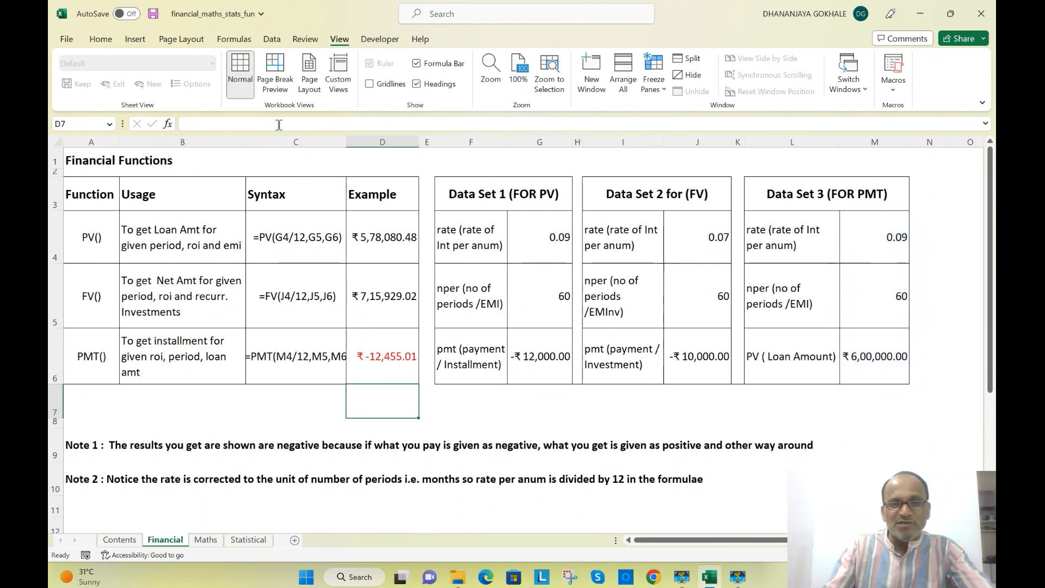
click(374, 369)
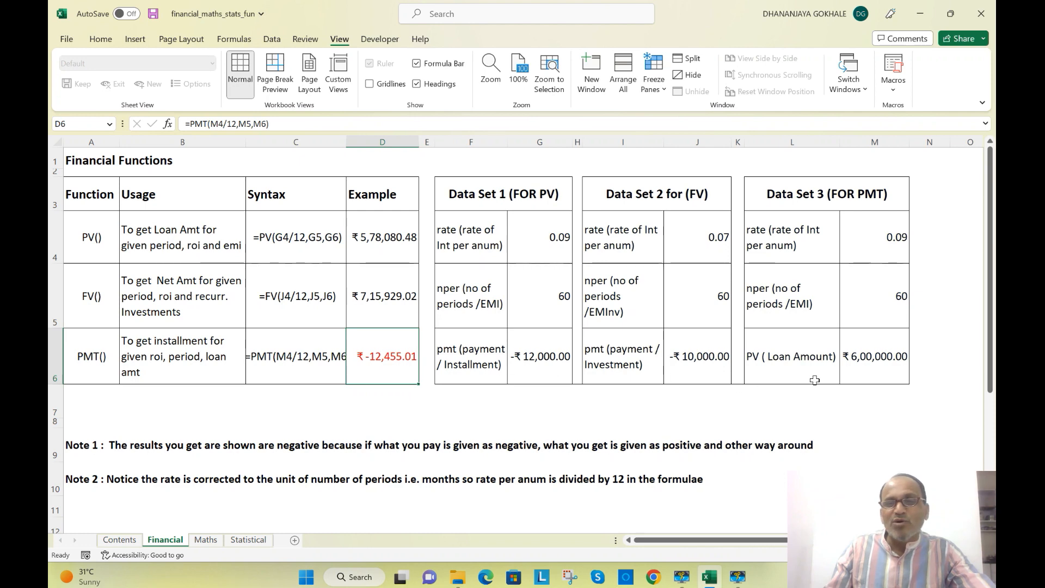
click(874, 359)
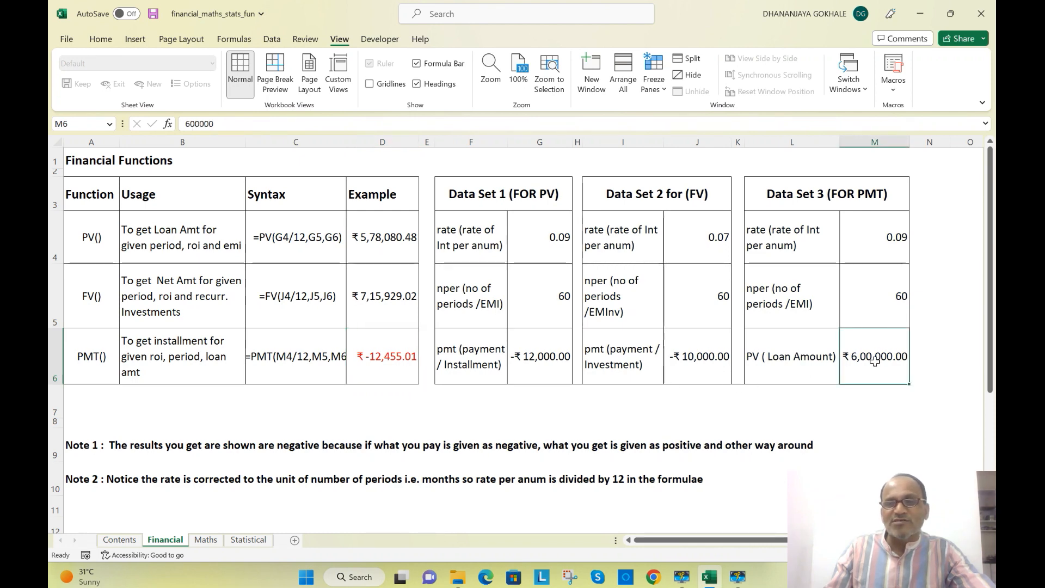
click(875, 299)
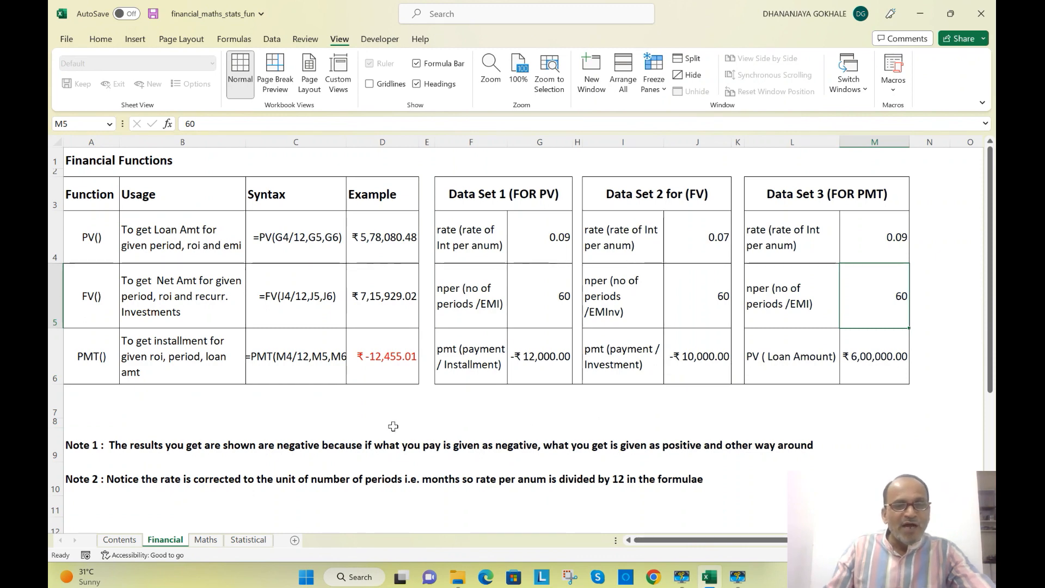
Open the Maths sheet and review its function list, including the SUMPRODUCT syntax text in C9.
click(214, 540)
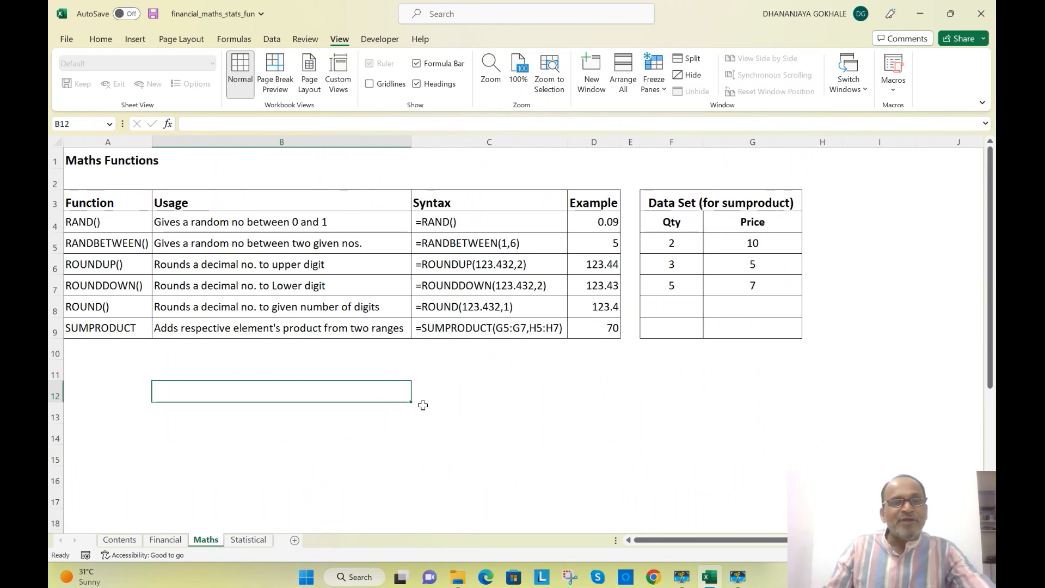
click(126, 142)
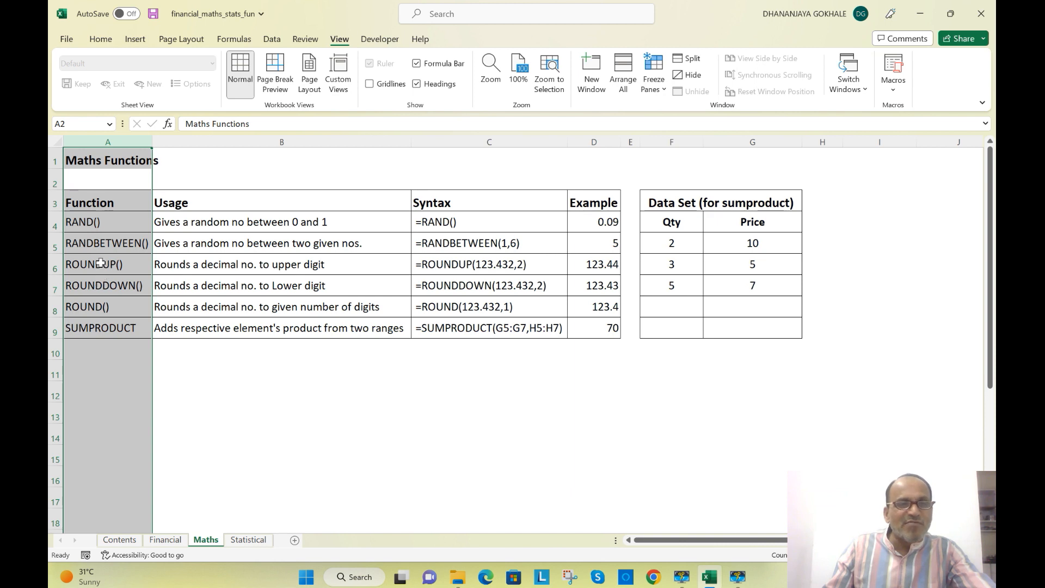
click(105, 326)
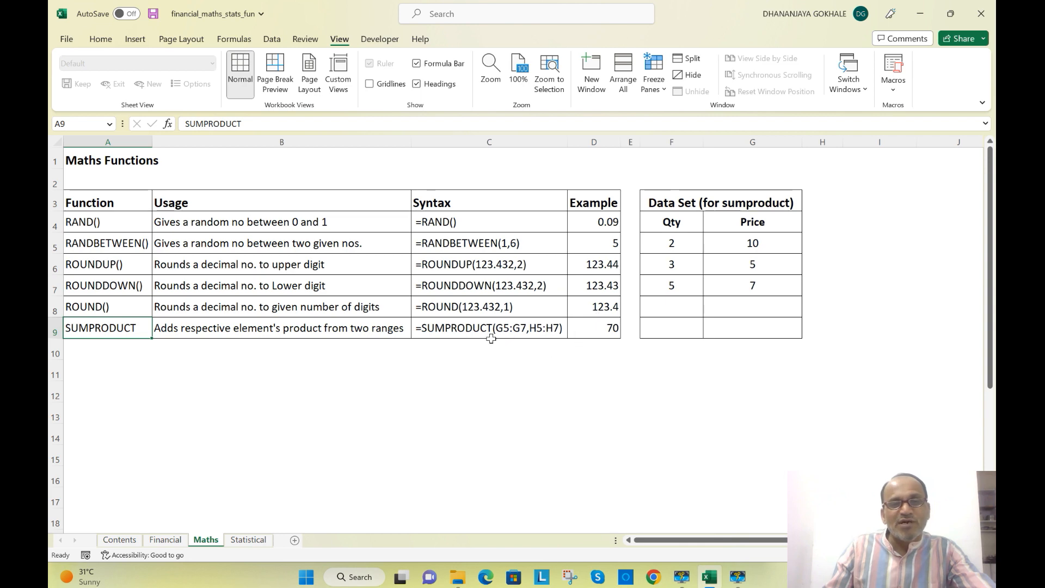
click(509, 332)
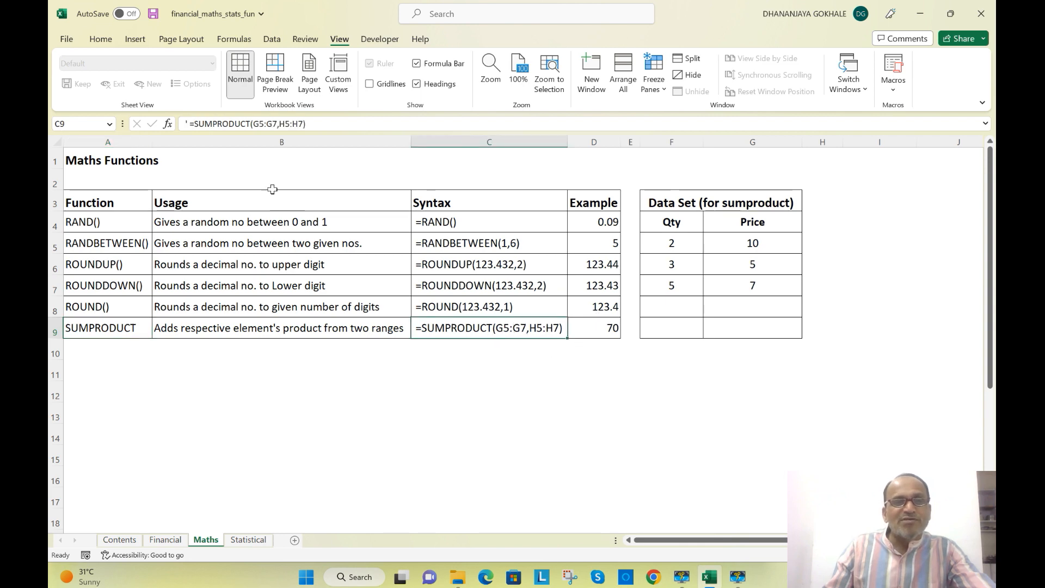
click(263, 126)
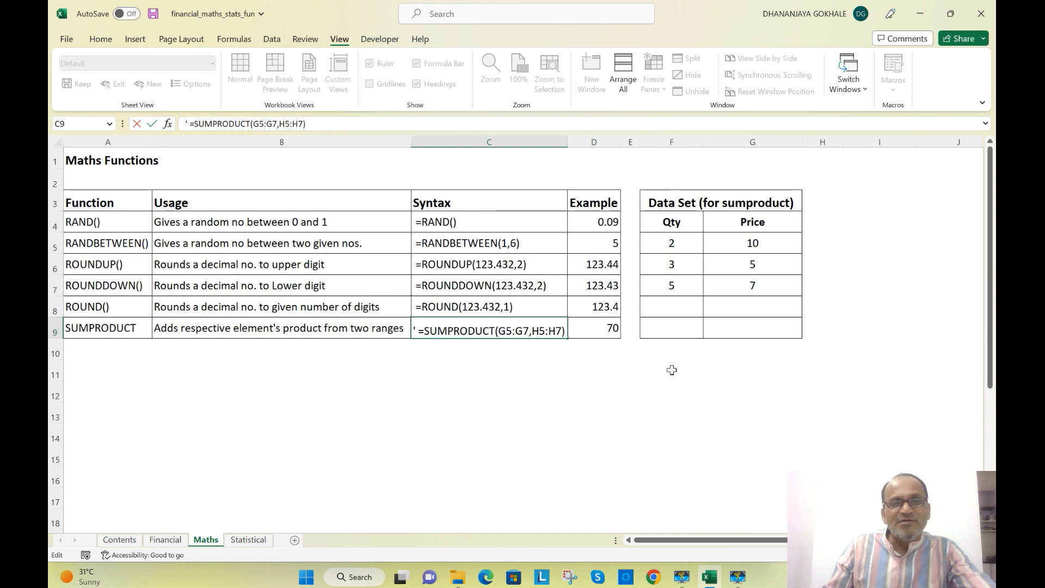
key(Right)
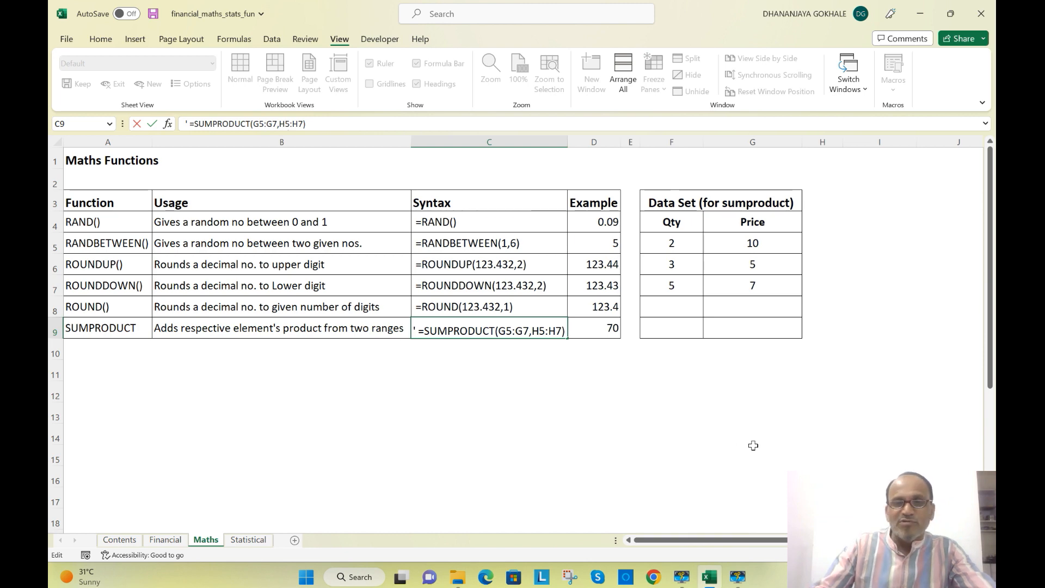
Examine the SUMPRODUCT formula in D9, tracing its arrays F5:F7 and G5:G7 to the Qty and Price data.
click(591, 333)
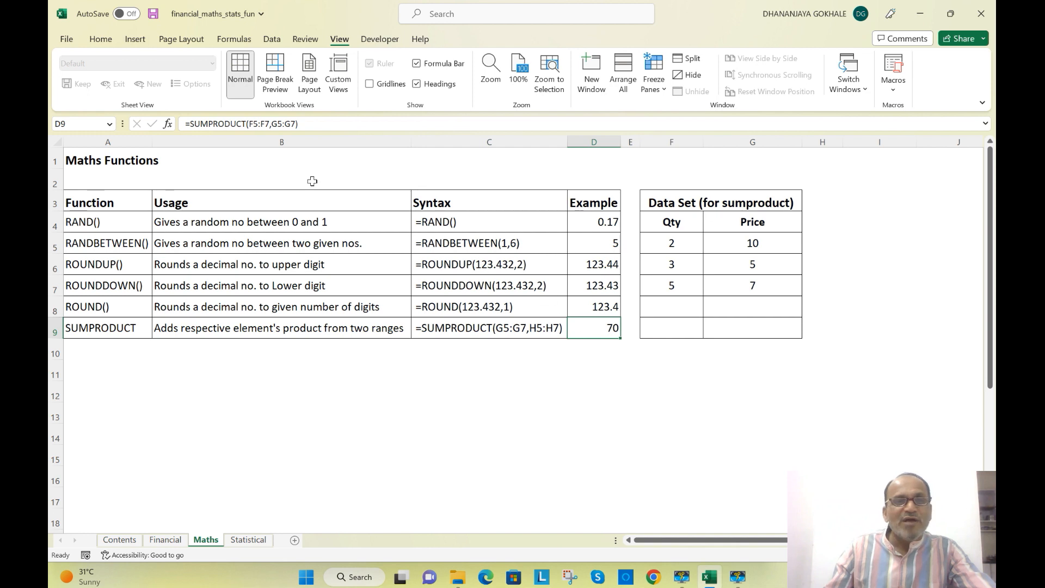
click(254, 126)
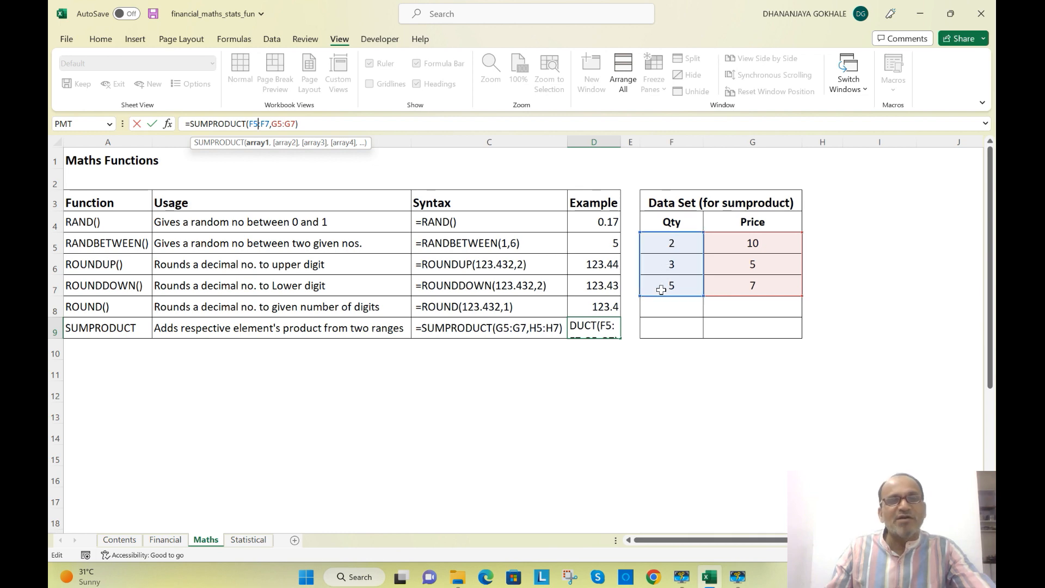
click(289, 124)
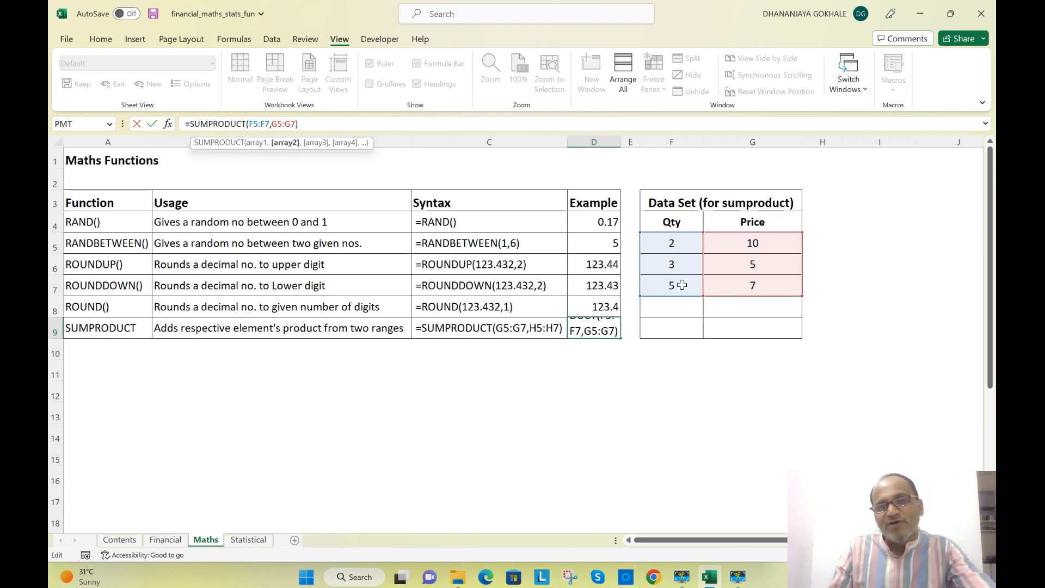
click(308, 124)
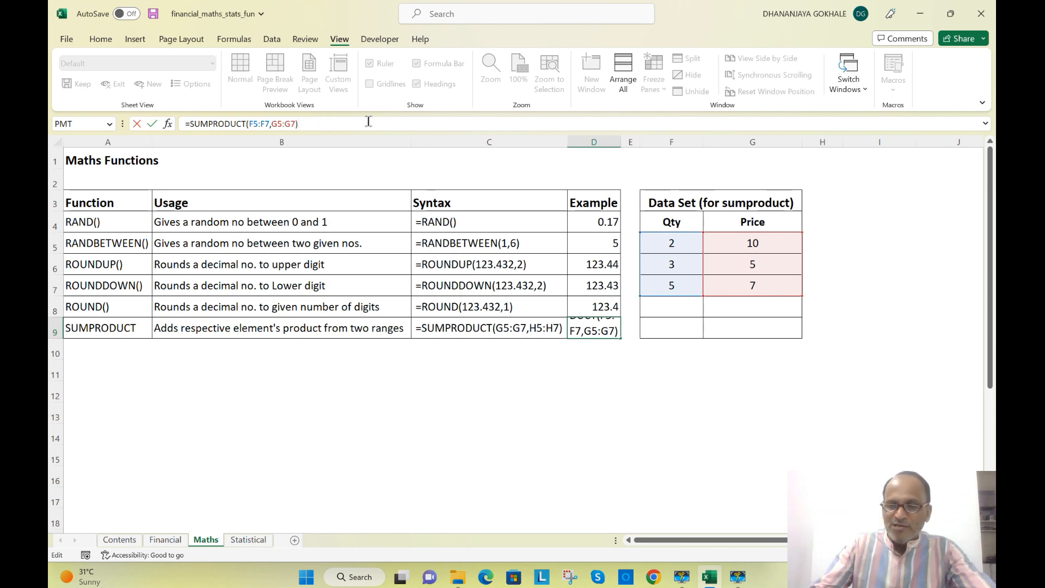
key(Return)
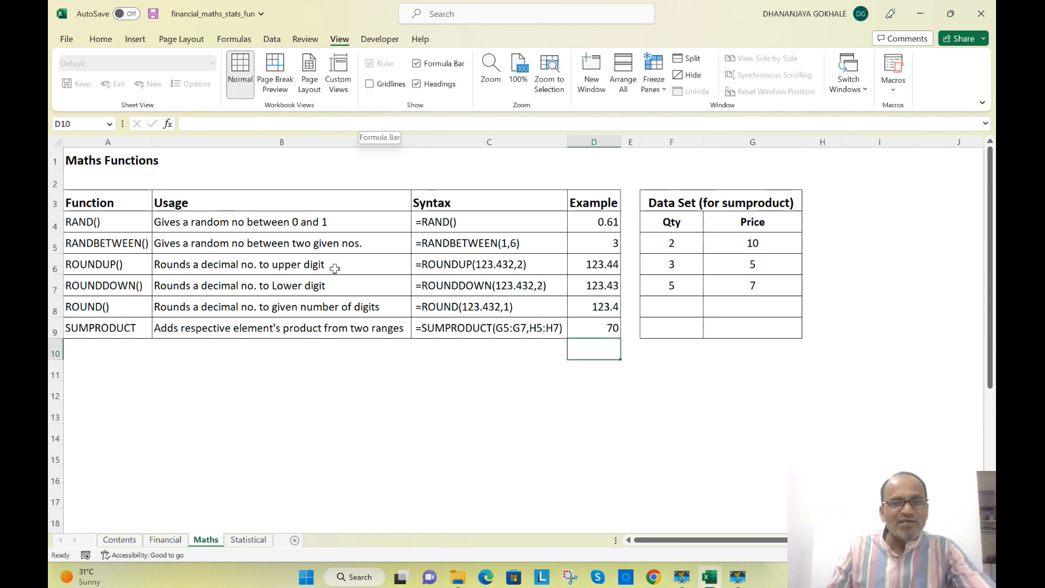
Examine the RAND formula in D4, re-enter it to generate a new random number, and compare it with RANDBETWEEN in D5.
click(616, 228)
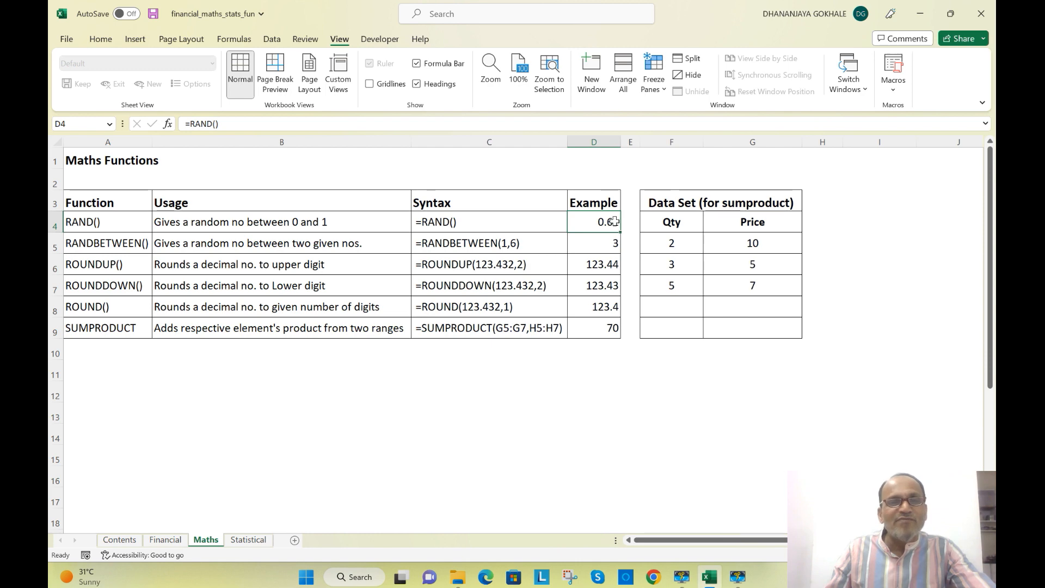
click(211, 119)
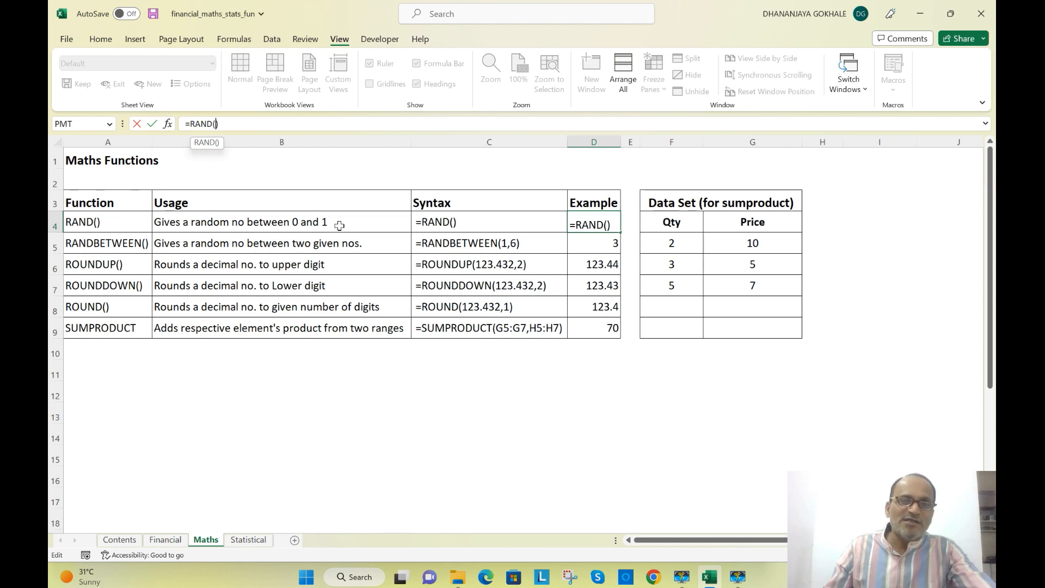
key(Return)
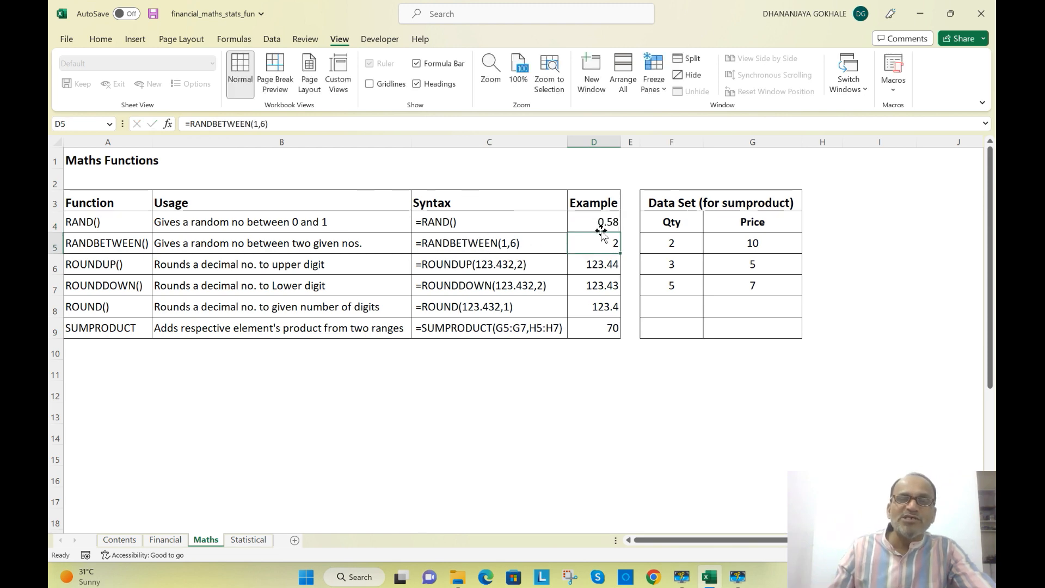
click(588, 220)
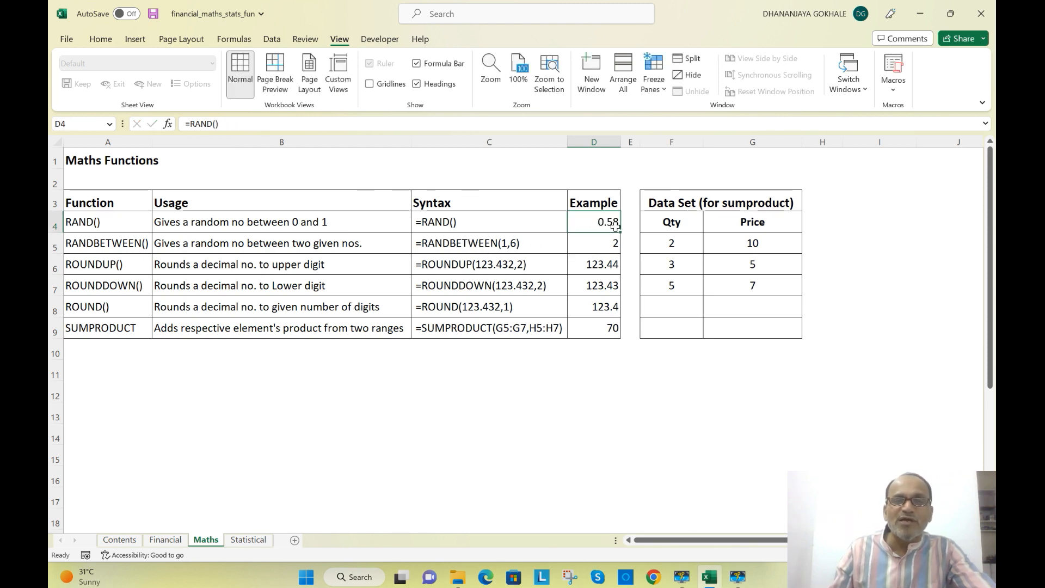
key(Down)
click(585, 265)
click(592, 228)
key(Down)
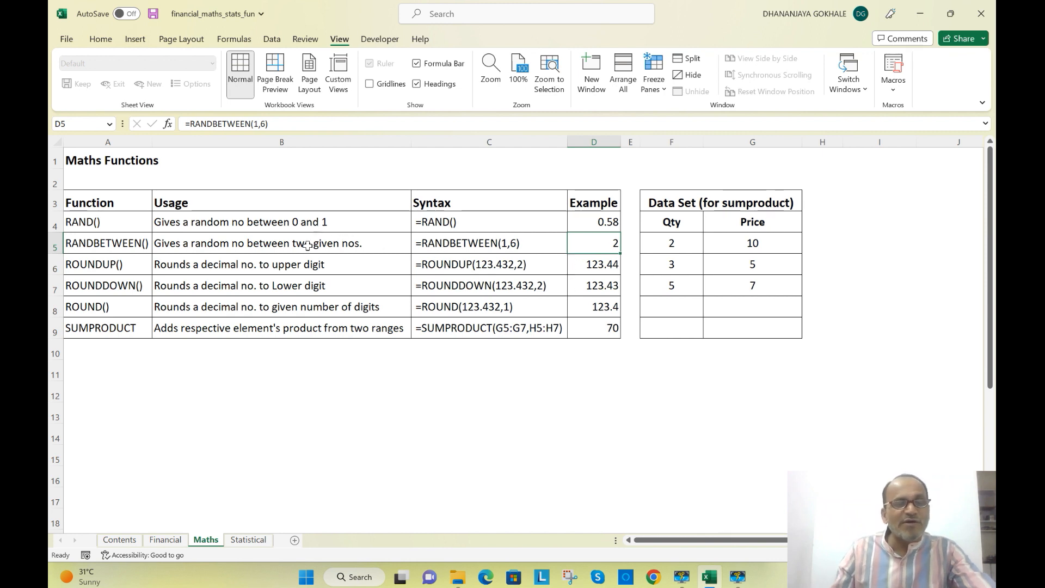
click(607, 223)
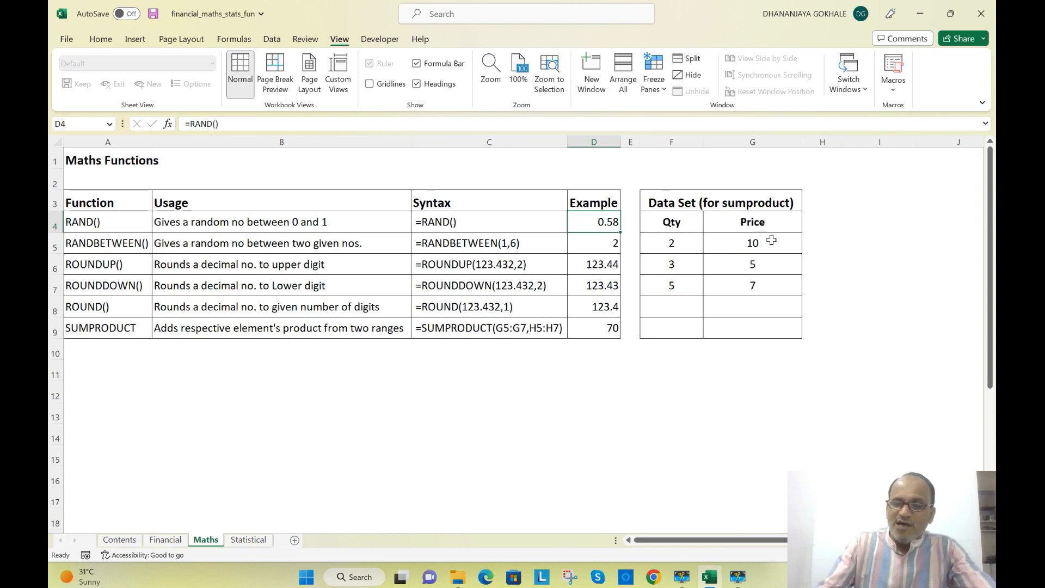
Examine the RANDBETWEEN formula in D5 with its bottom argument 1 and top argument 6, and re-enter it to generate a new number.
key(Down)
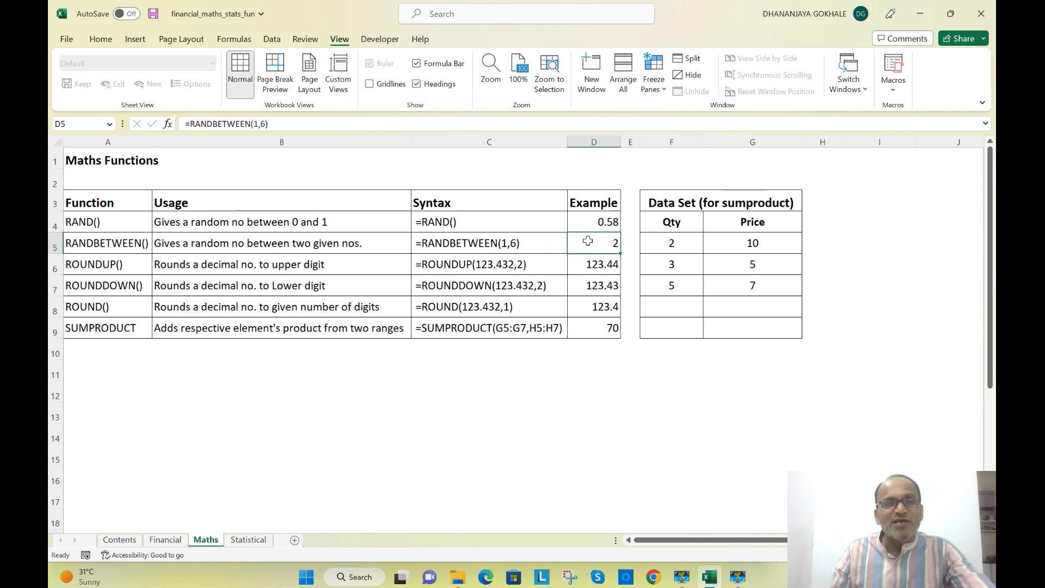
click(260, 124)
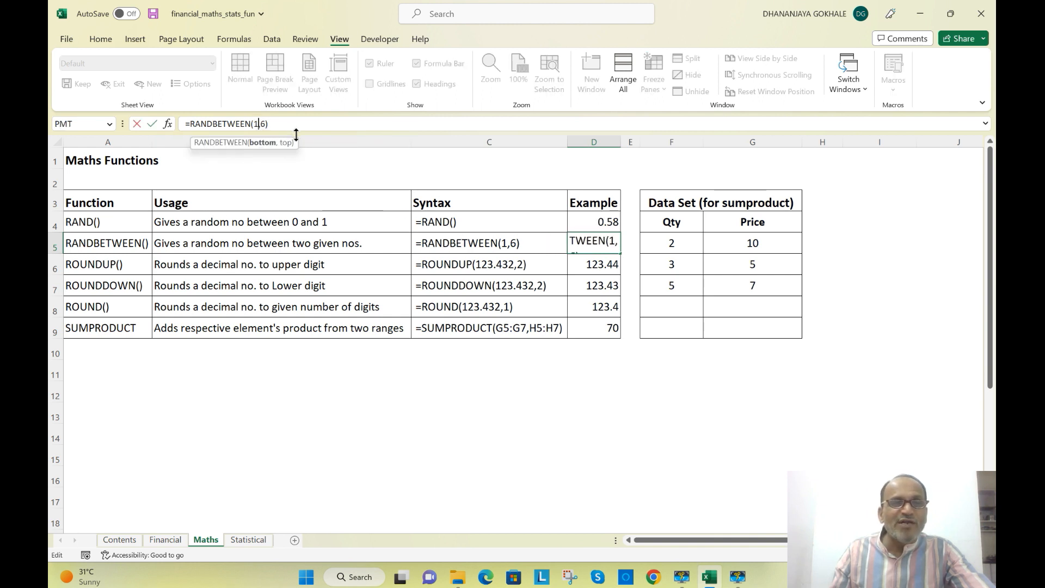
click(266, 123)
text())
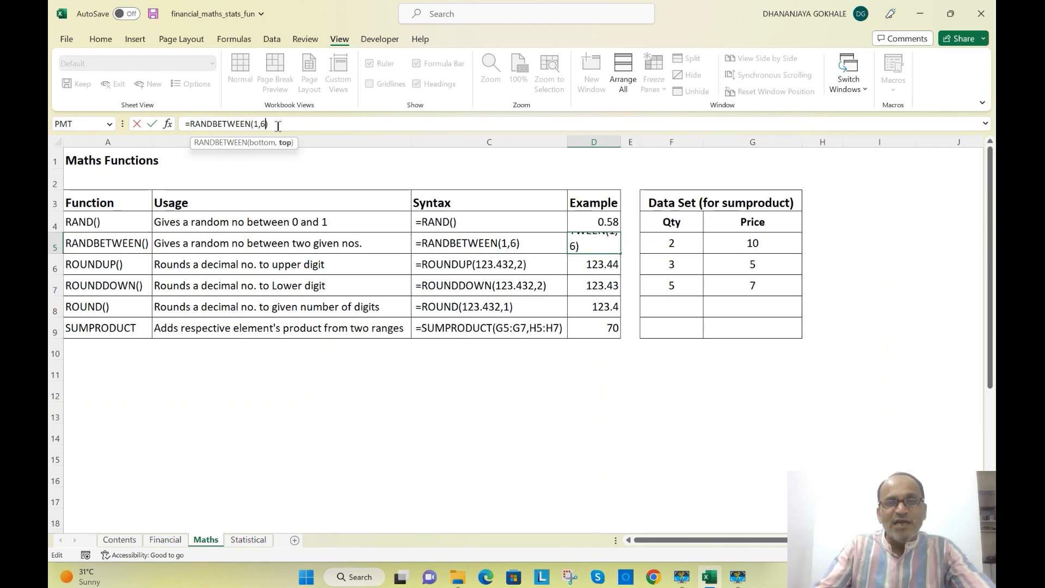
key(Return)
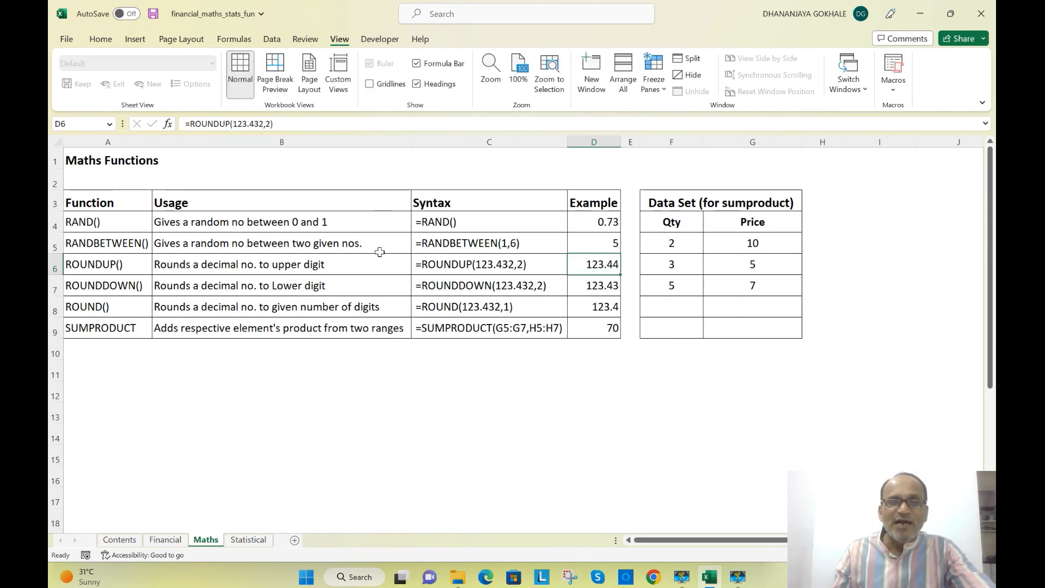
click(594, 243)
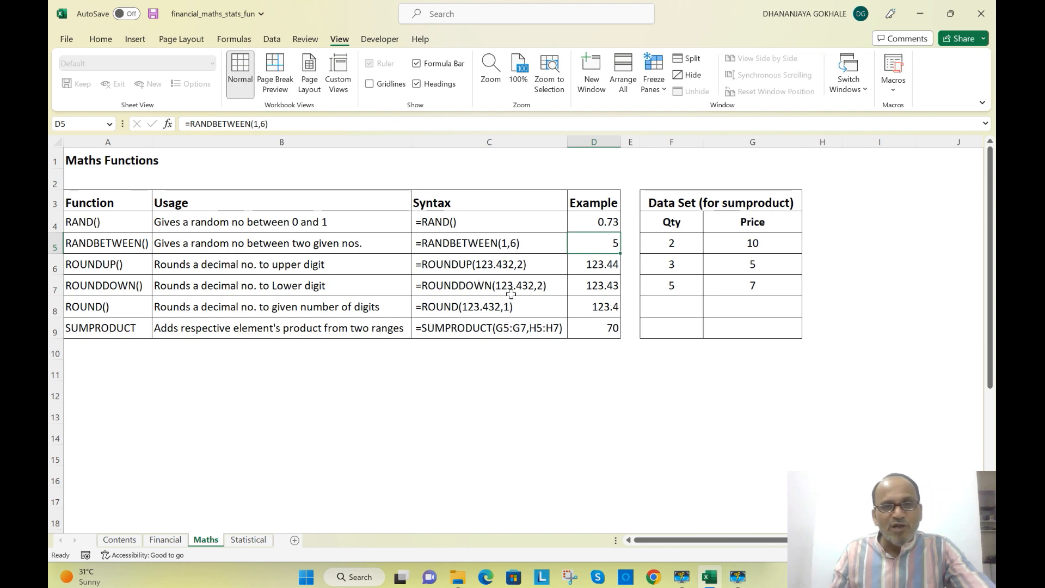
Examine the ROUNDUP formula in D6, covering its number argument 123.432 and its num_digits argument 2.
click(596, 267)
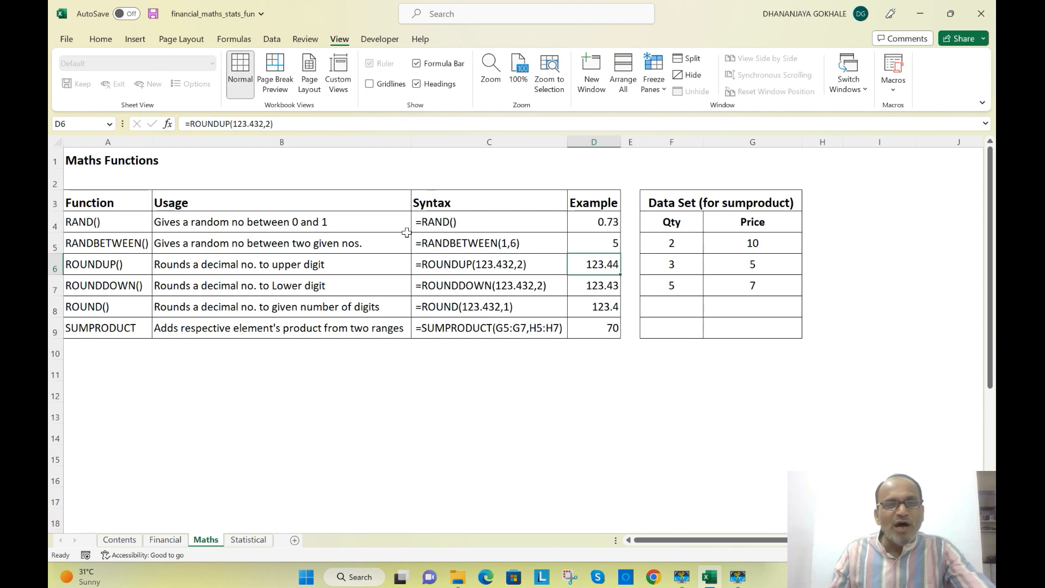
click(230, 122)
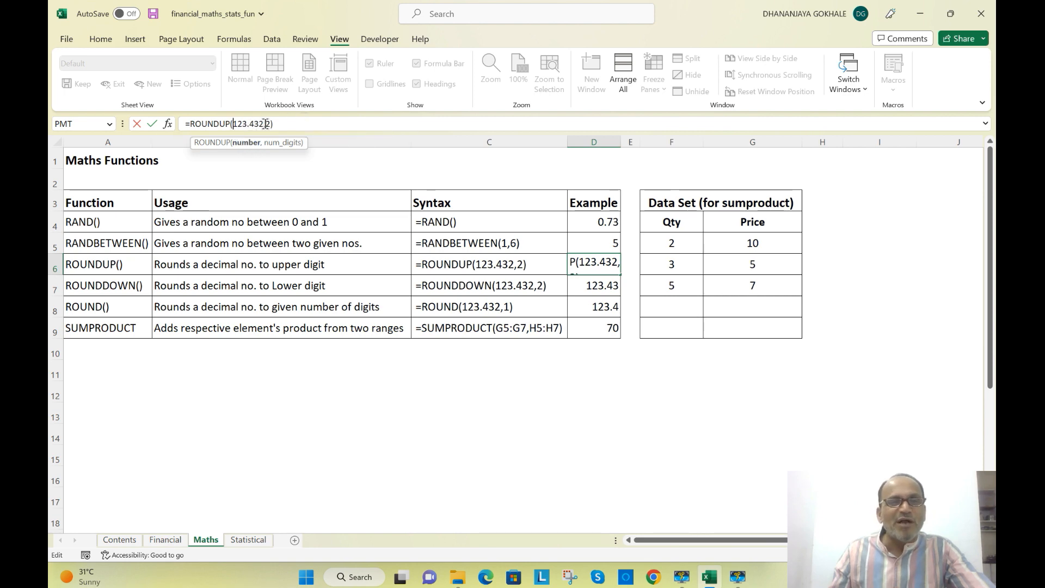
click(270, 124)
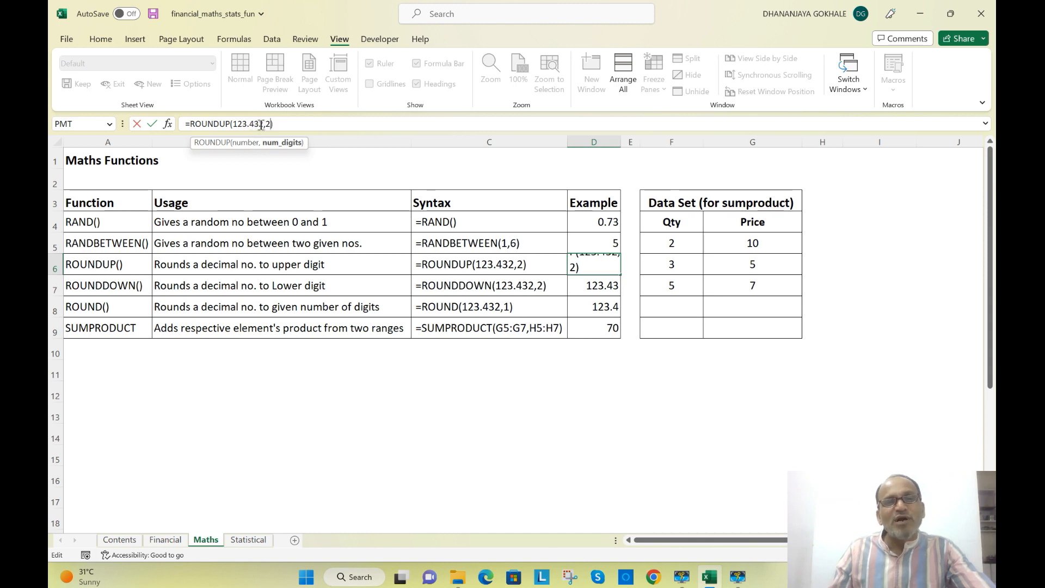
text())
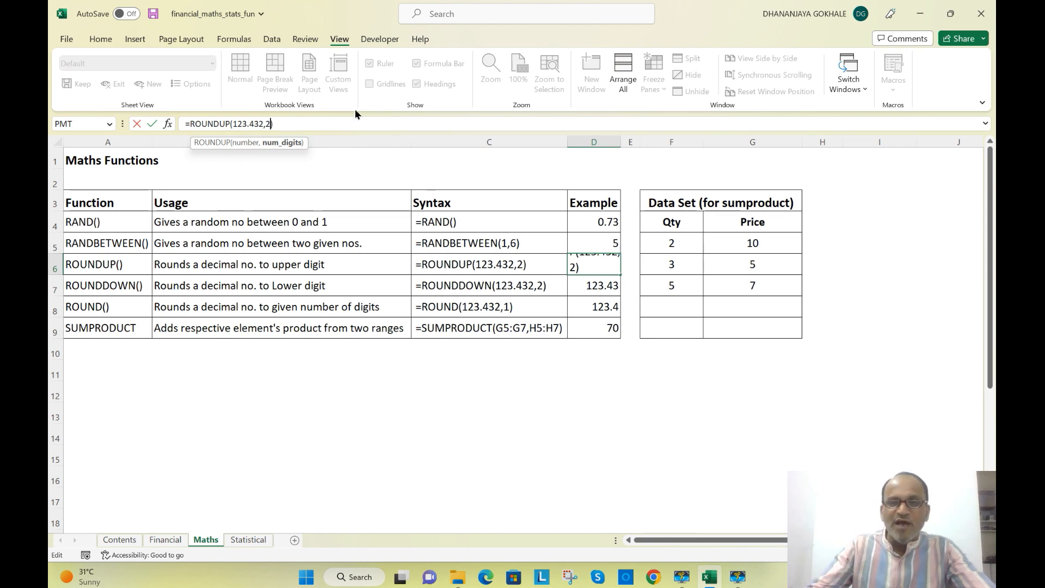
key(Return)
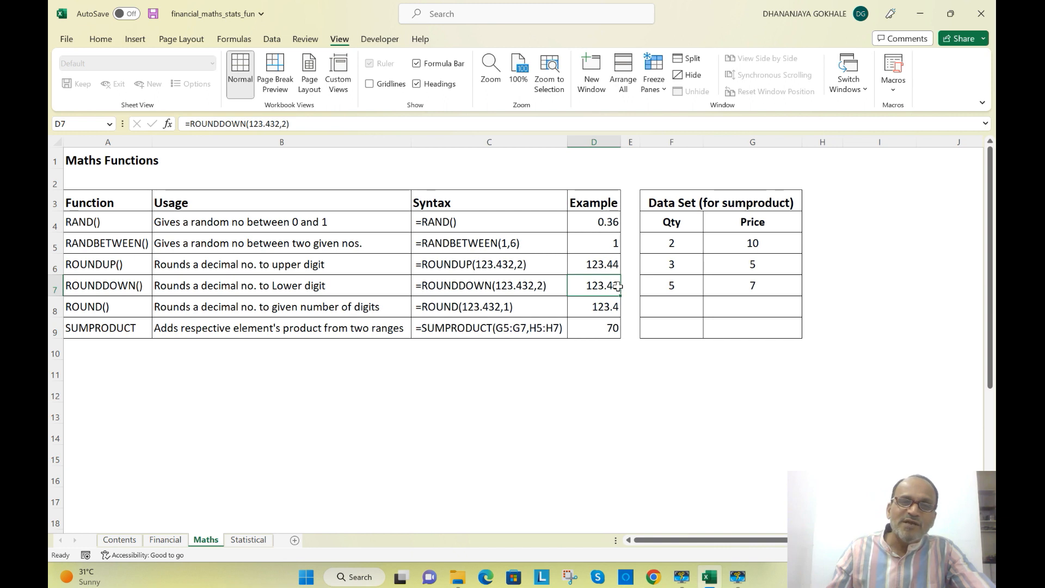
Examine the ROUNDDOWN formula in D7, covering its number argument 123.432 and its num_digits argument 2.
click(583, 310)
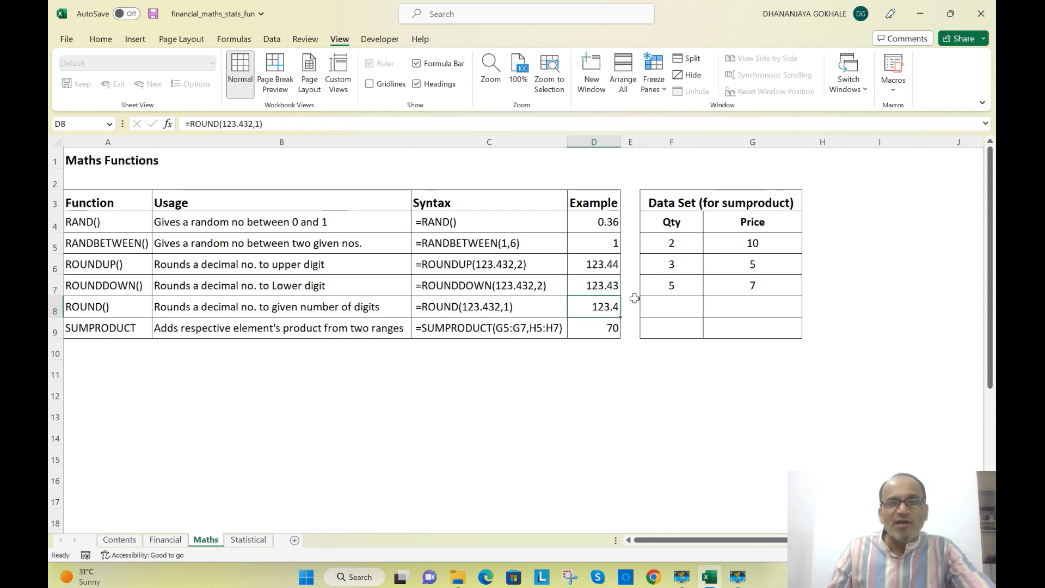
click(601, 280)
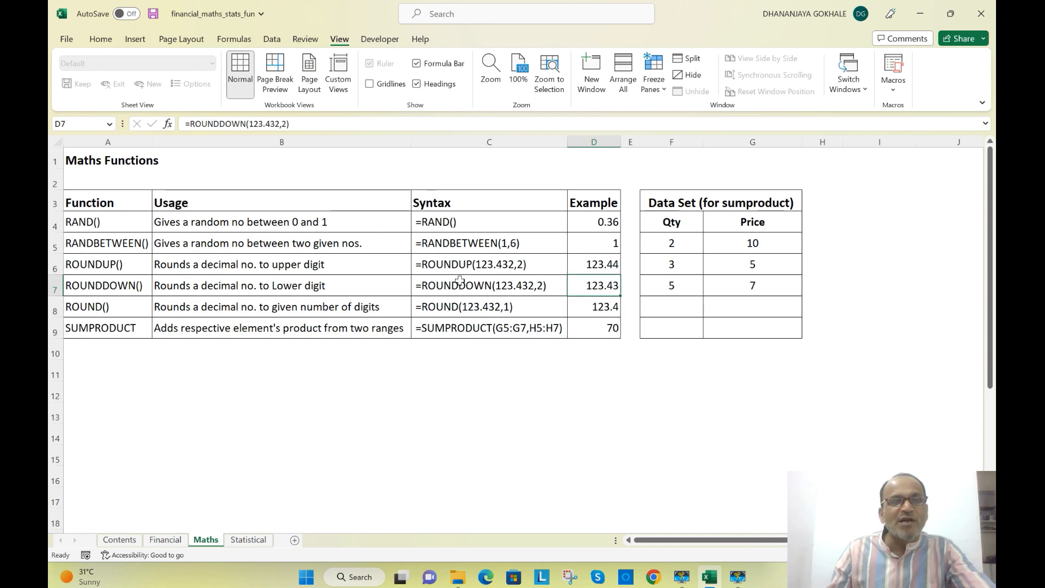
click(260, 124)
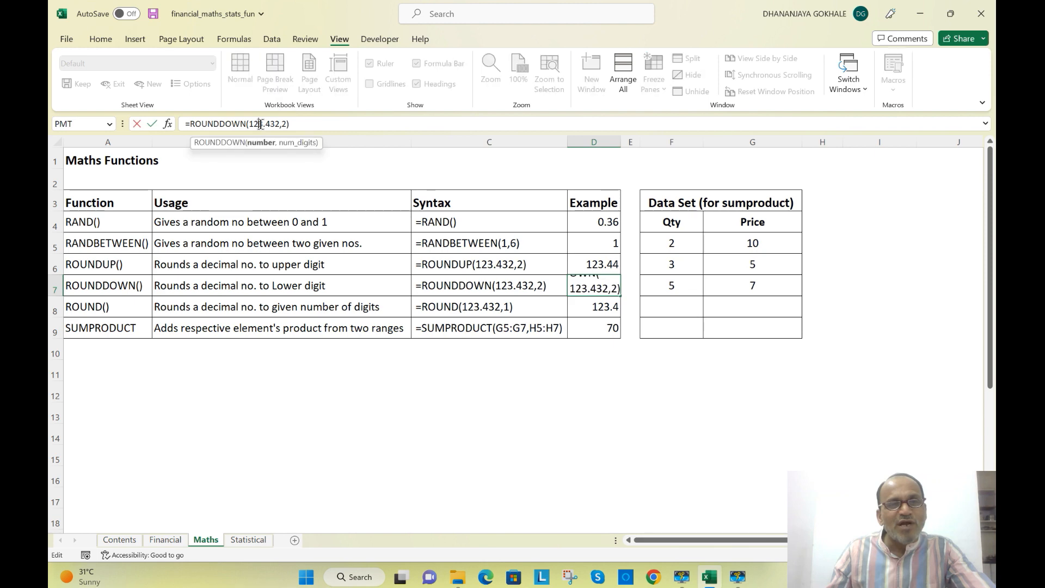
click(282, 124)
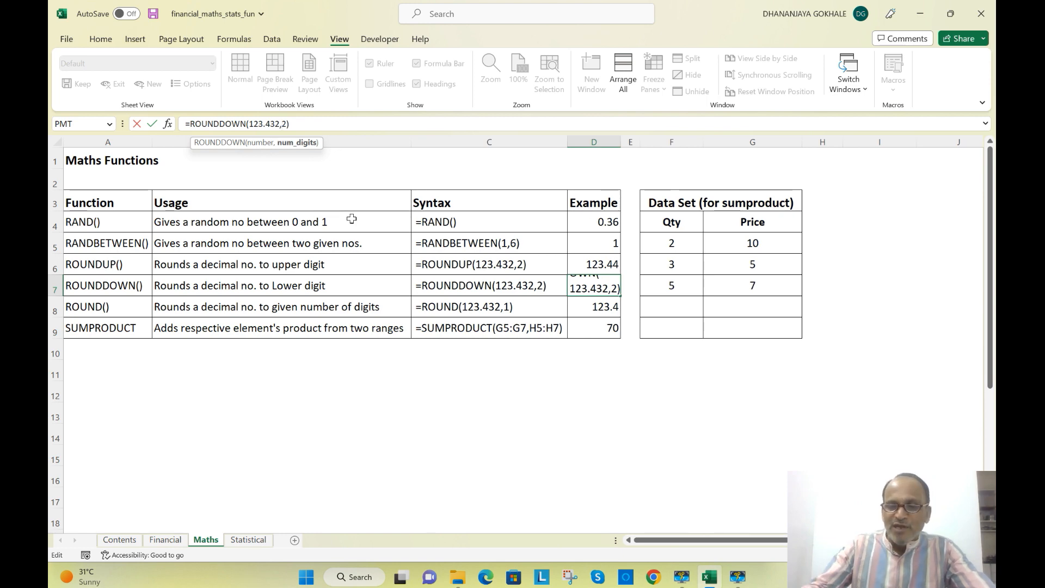
key(Return)
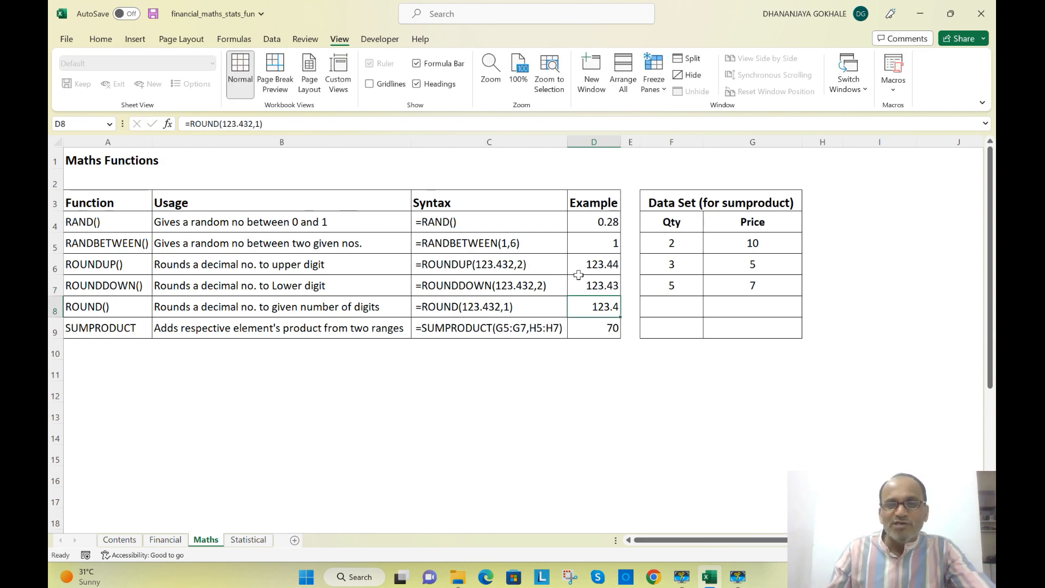
Compare the ROUNDDOWN and ROUNDUP examples in D7 and D6 with the ROUND formula in D8.
click(604, 289)
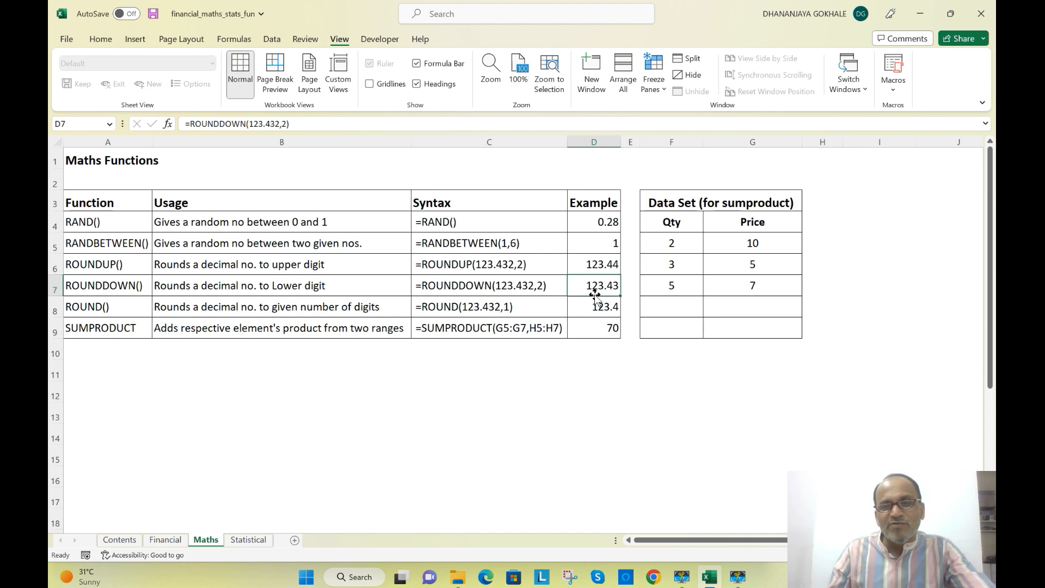
click(597, 265)
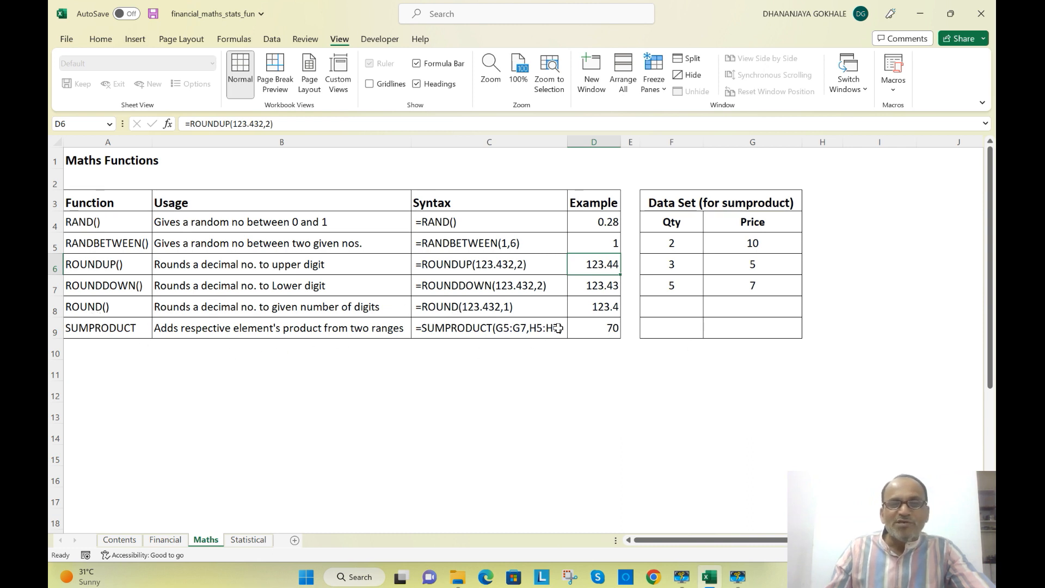
click(587, 311)
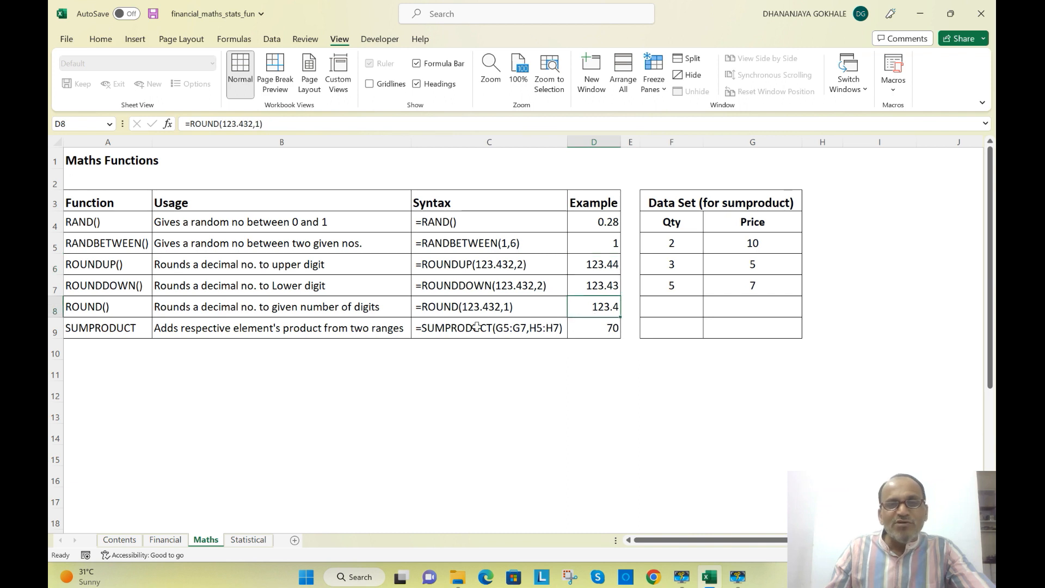
Examine the ROUND formula in D8, covering its number argument 123.432 and its num_digits argument 1, and continue to the SUMPRODUCT formula in D9.
click(244, 123)
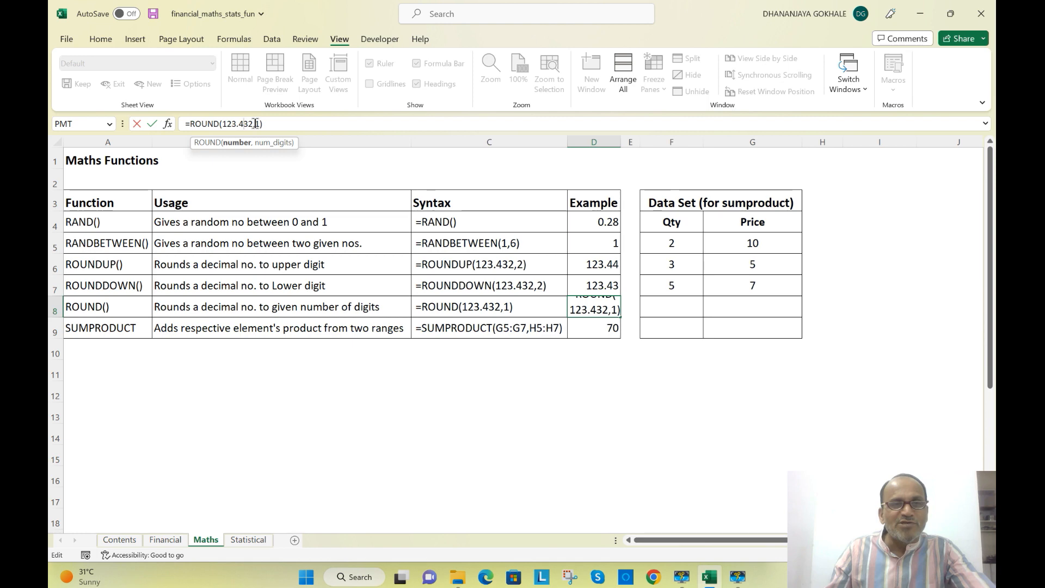
click(256, 124)
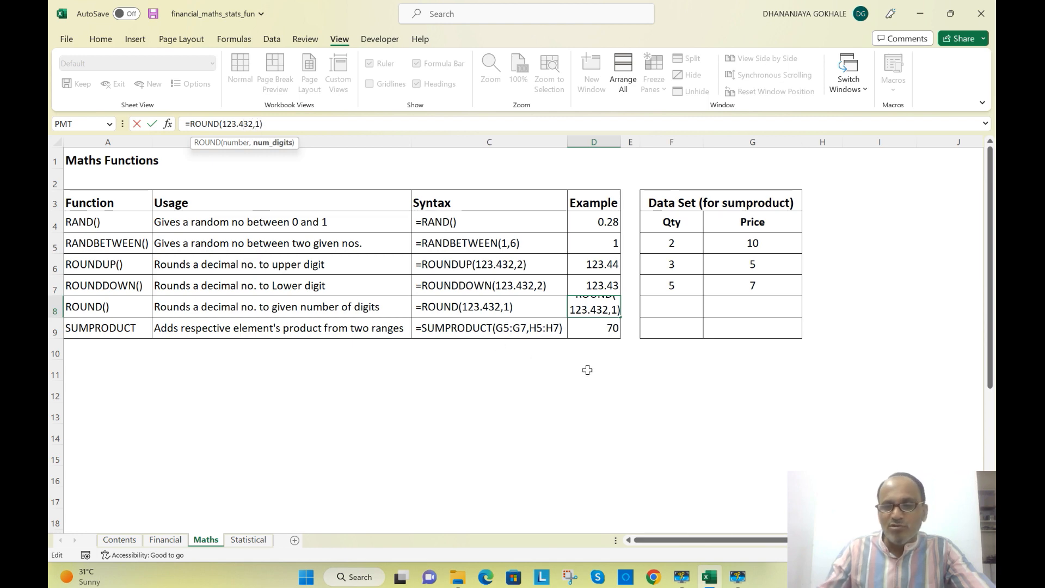
key(Return)
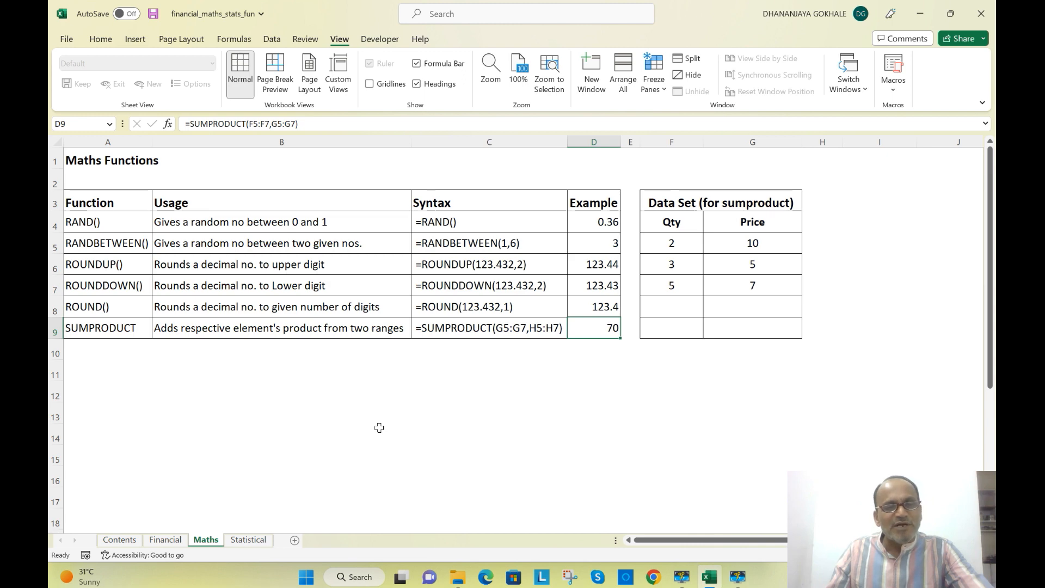
On the Statistical sheet, examine the employee data range named age and the AVERAGE, MODE, MEDIAN and VAR.P example formulas that use it.
click(259, 539)
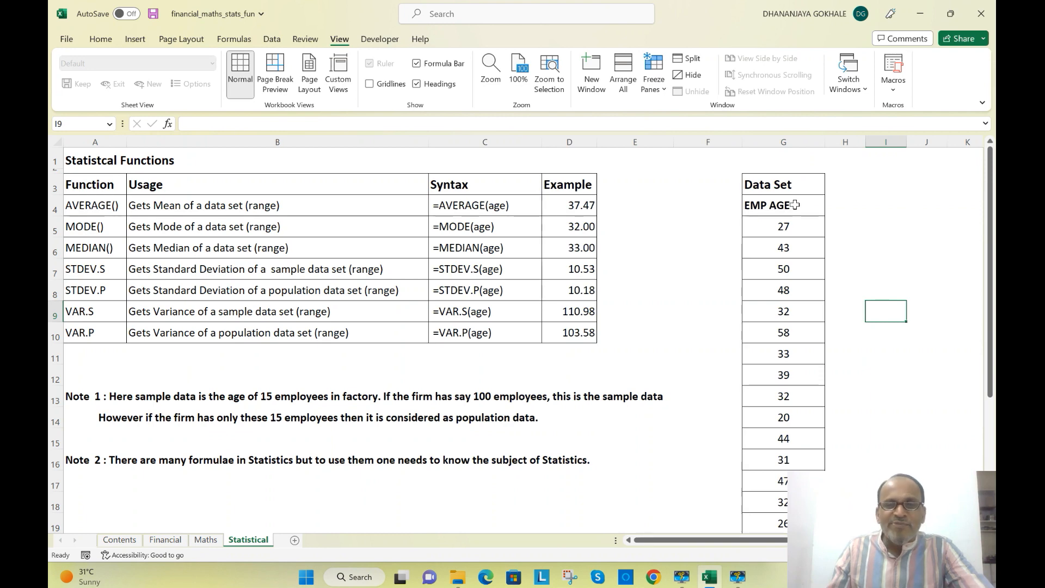
drag(777, 228, 772, 523)
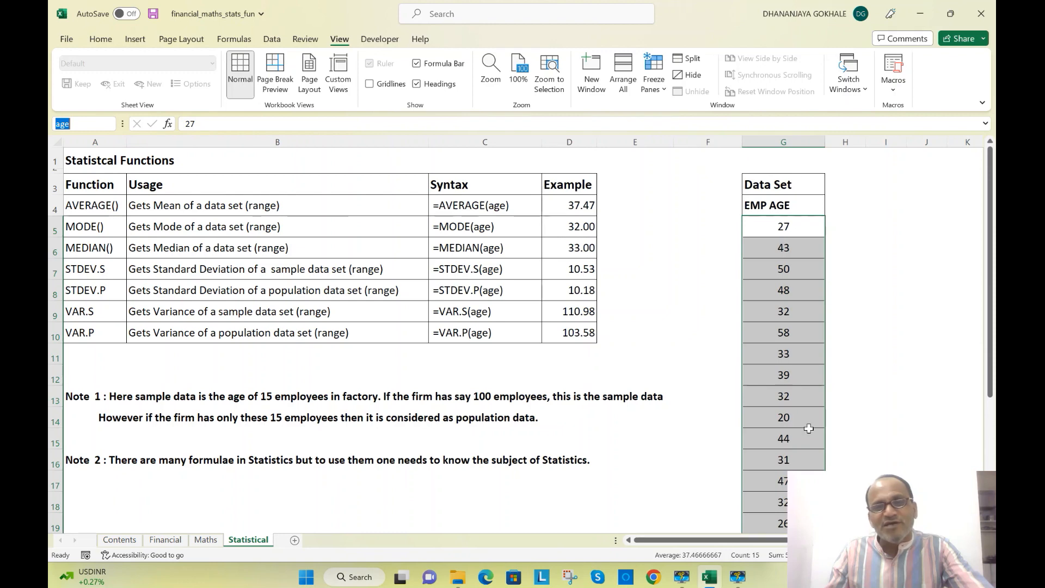
click(568, 210)
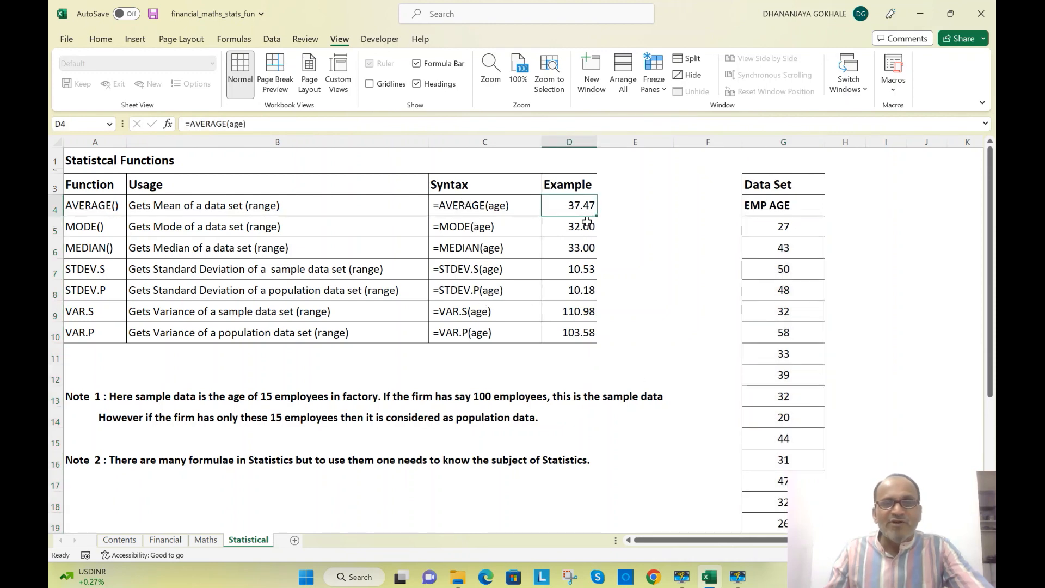
click(584, 225)
click(586, 244)
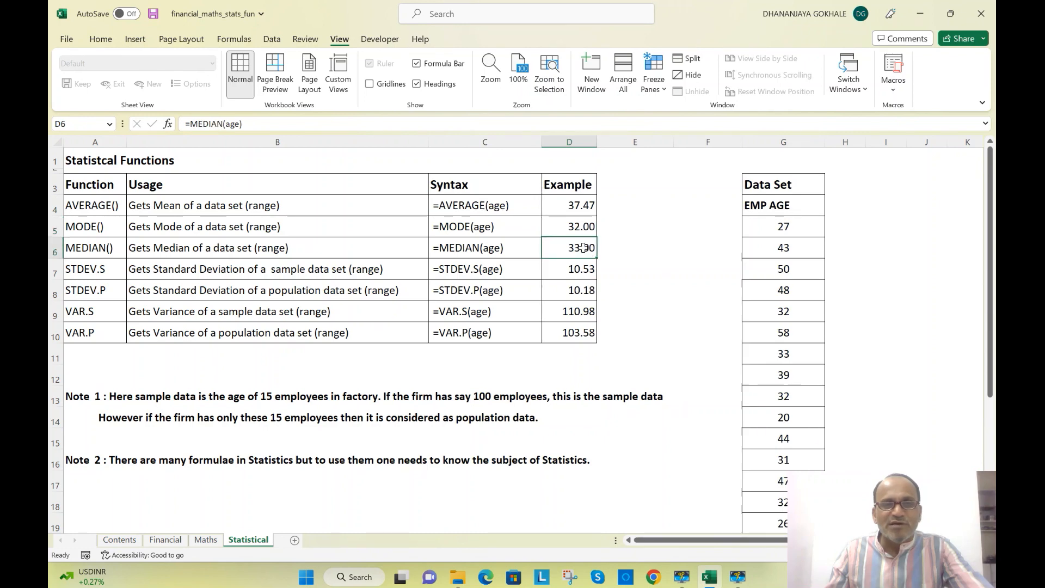
click(579, 331)
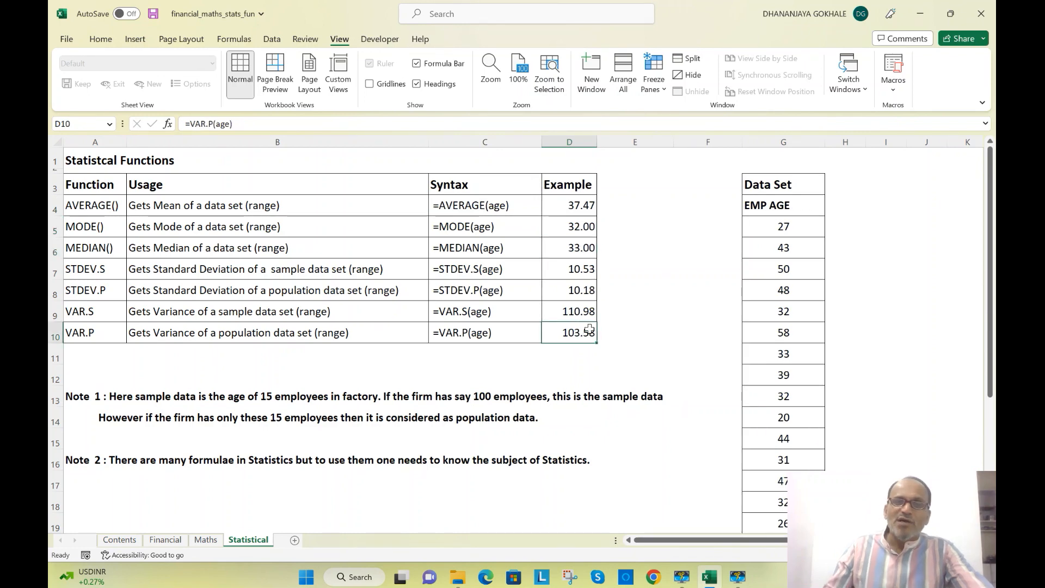